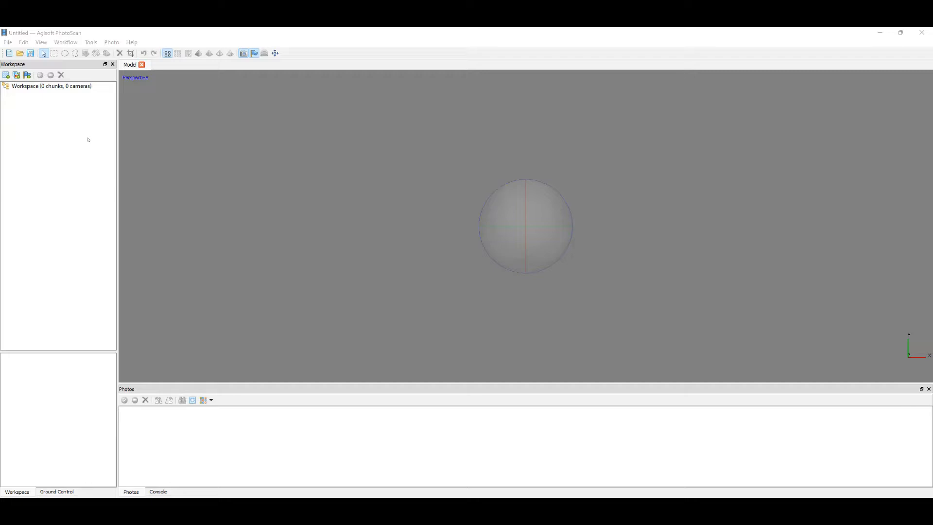
Add the UPLB images folder to the workspace, creating a camera from each file
left_click(64, 42)
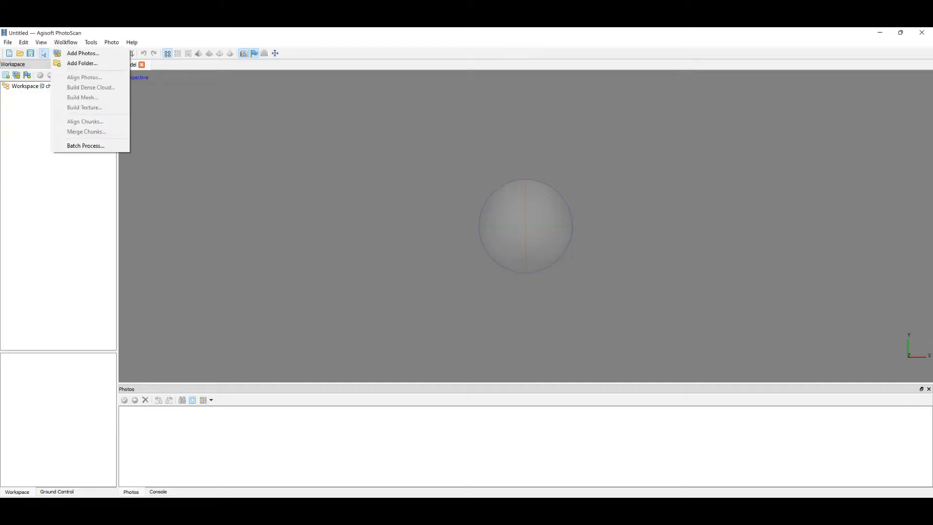
left_click(91, 64)
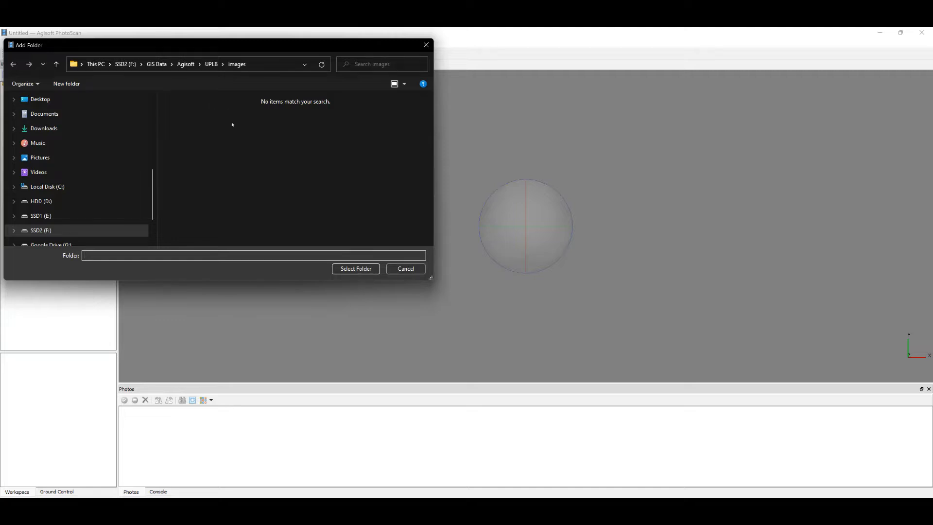
left_click(364, 268)
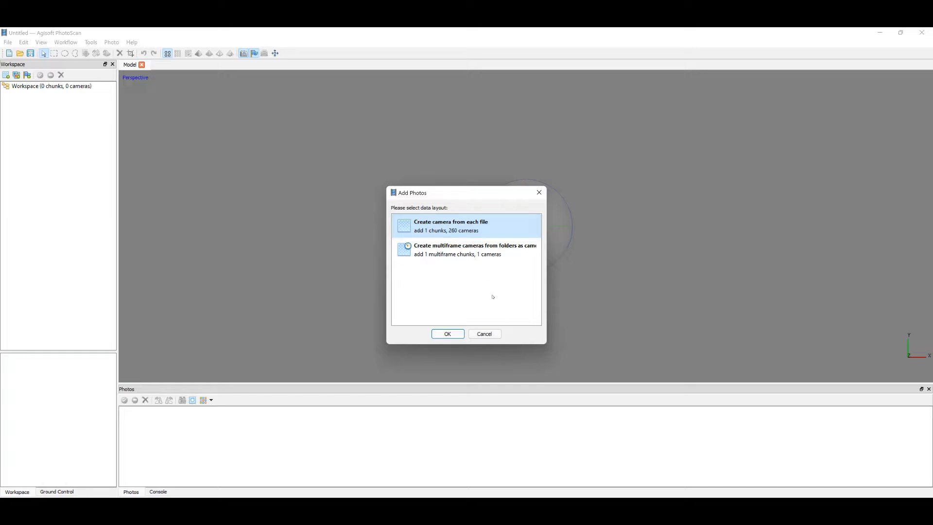
left_click(447, 334)
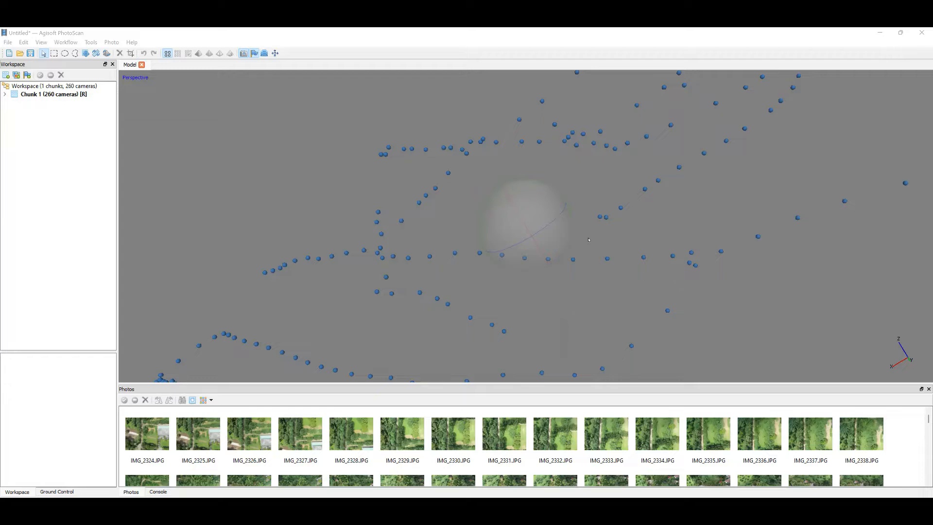
Examine the camera positions in the model view and look through the thumbnails of the imported photos
scroll(581, 251, "down", 3)
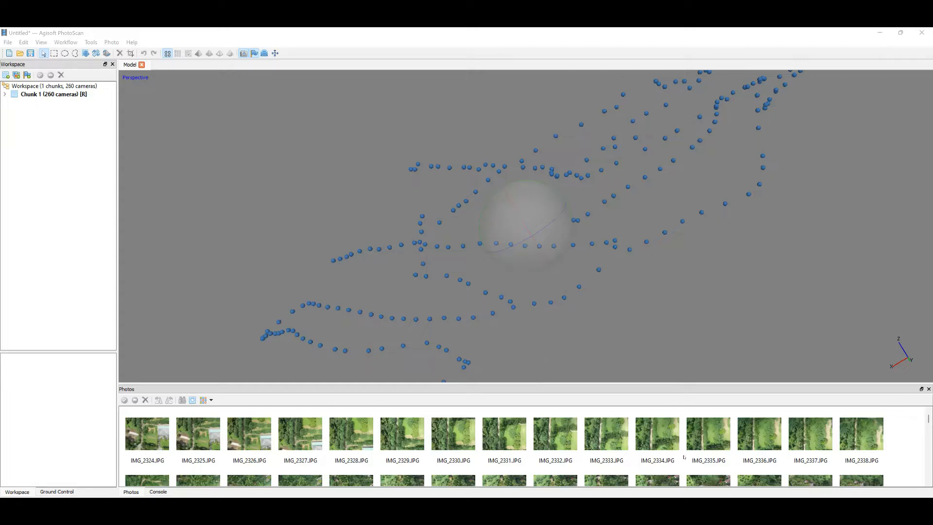
scroll(684, 457, "down", 10)
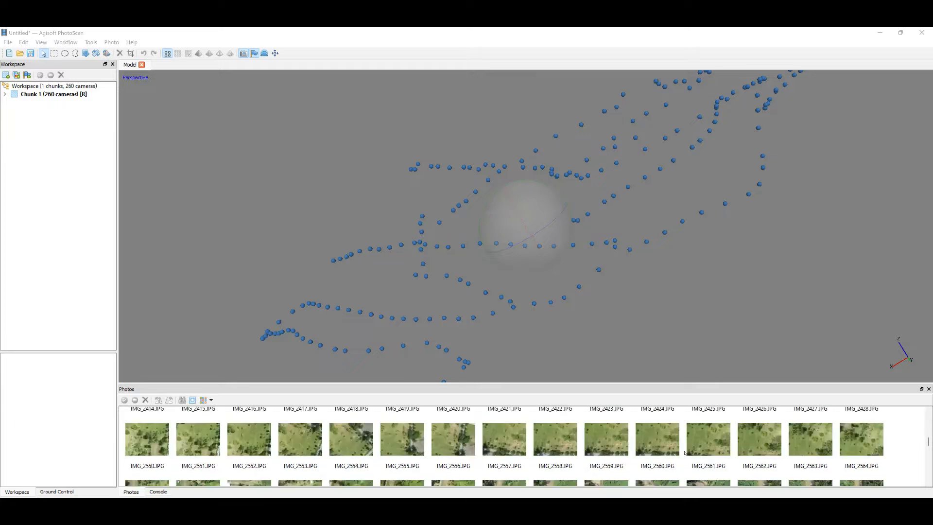
scroll(668, 450, "down", 7)
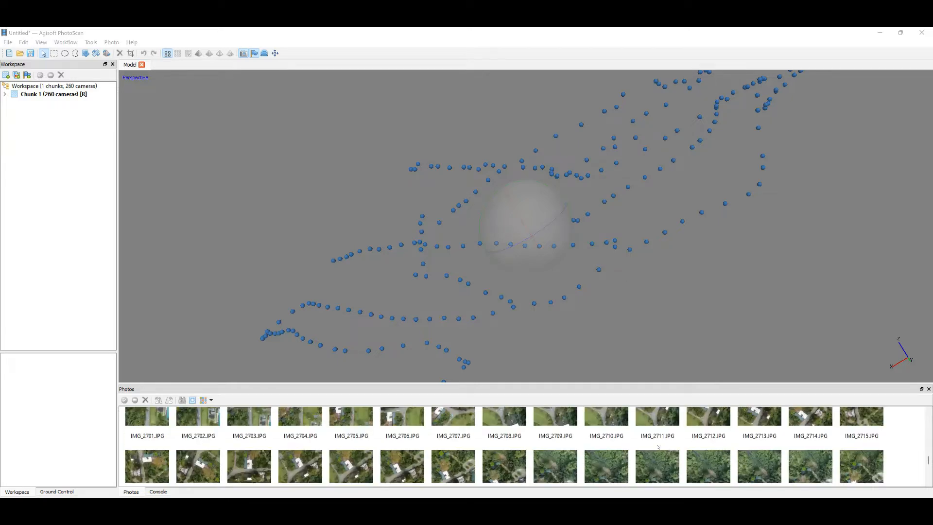
scroll(658, 447, "up", 13)
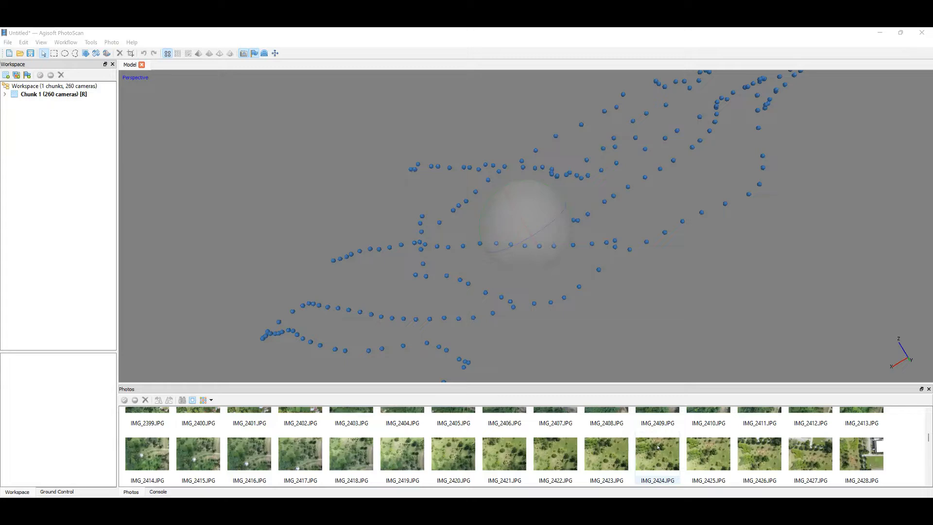
scroll(658, 447, "up", 4)
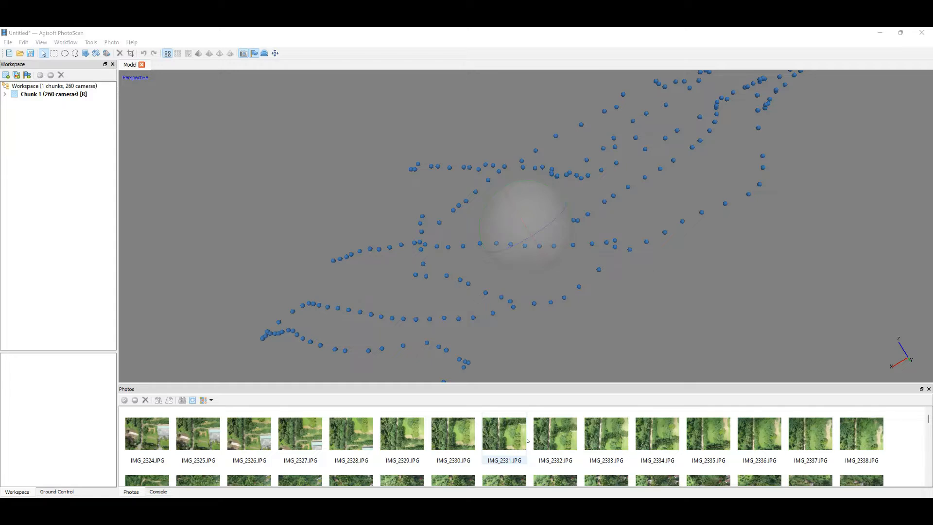
Align the photos with Medium accuracy, pair preselection Disabled and a point limit of 40000
left_click(66, 44)
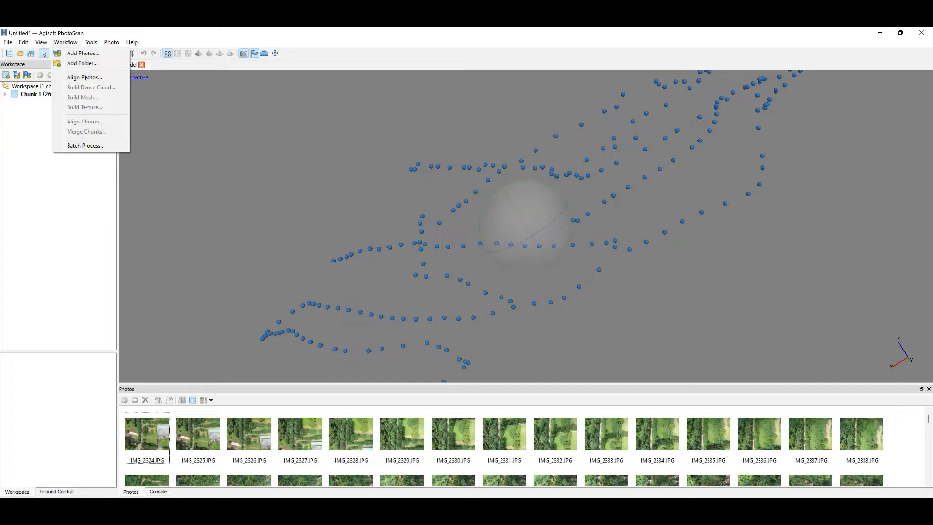
left_click(85, 77)
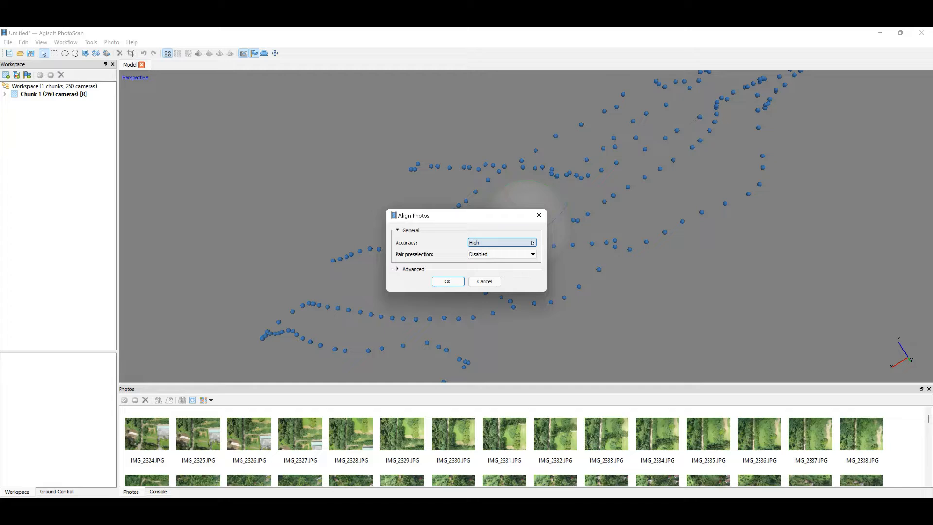
left_click(478, 257)
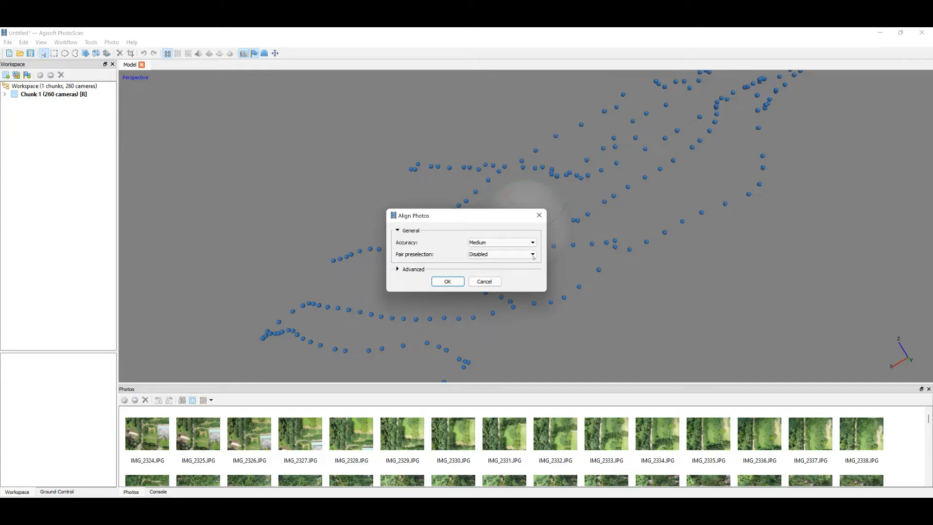
left_click(533, 255)
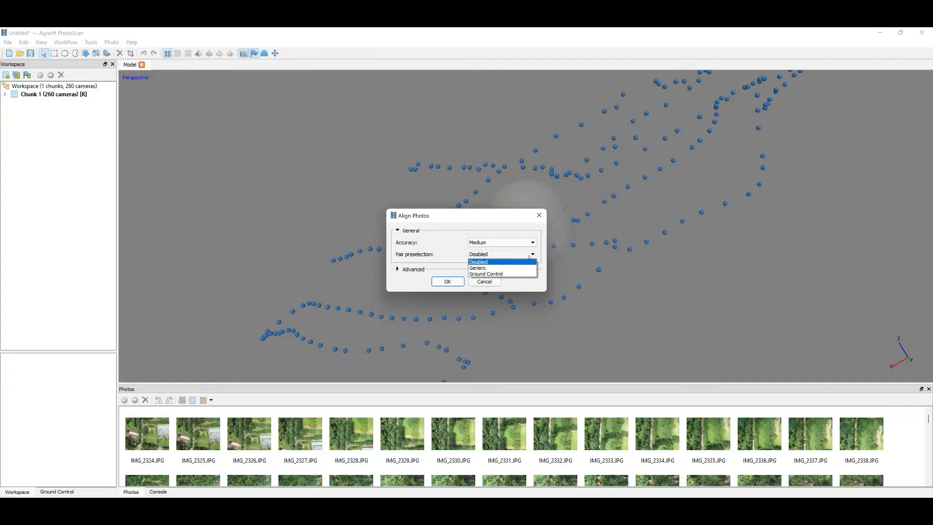
left_click(495, 263)
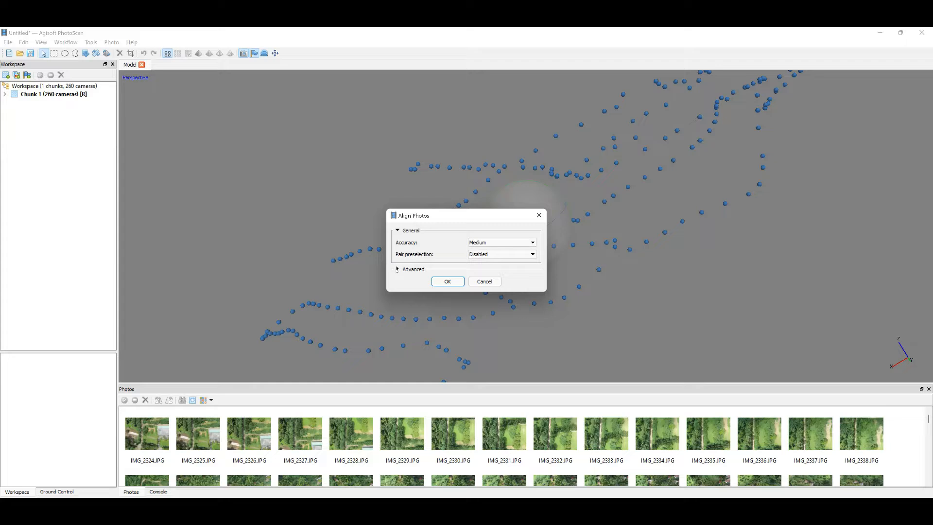
left_click(397, 269)
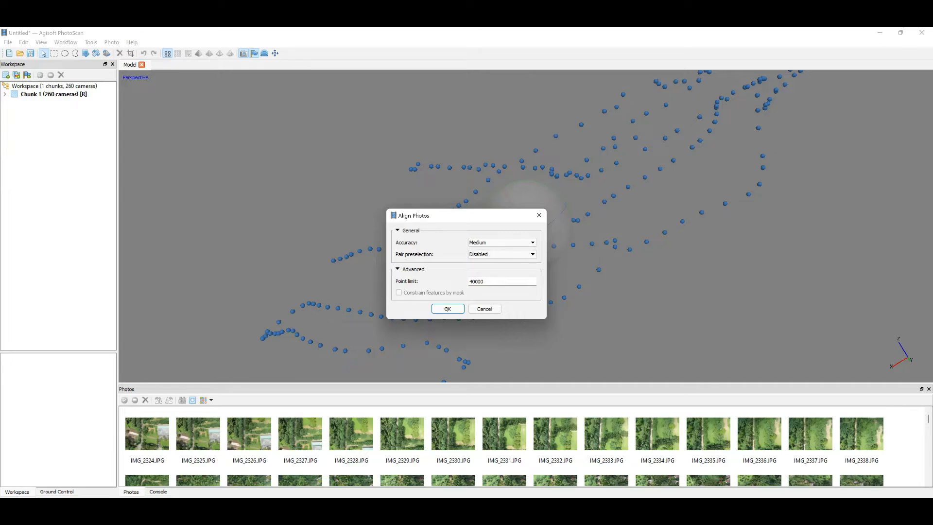
left_click(447, 309)
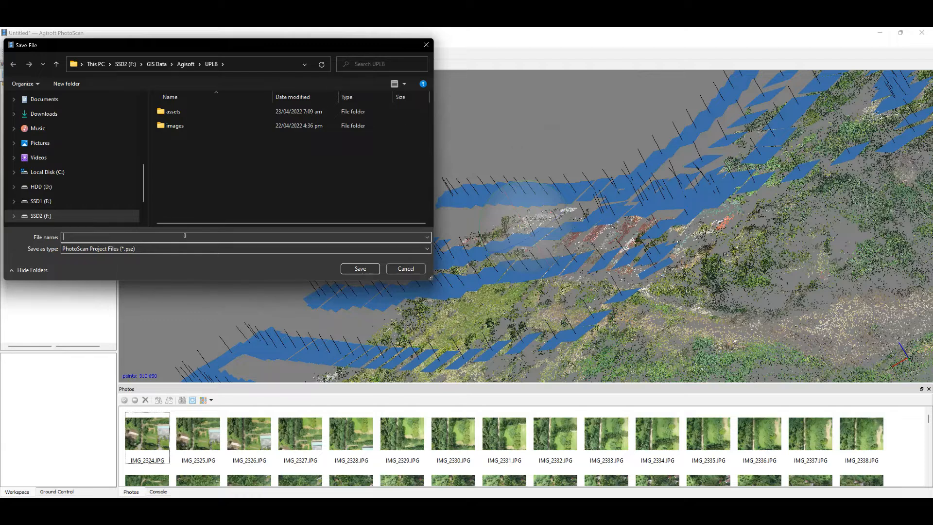
Save the project as UPLB.psz in the UPLB folder
type("UPLB O")
left_click(358, 270)
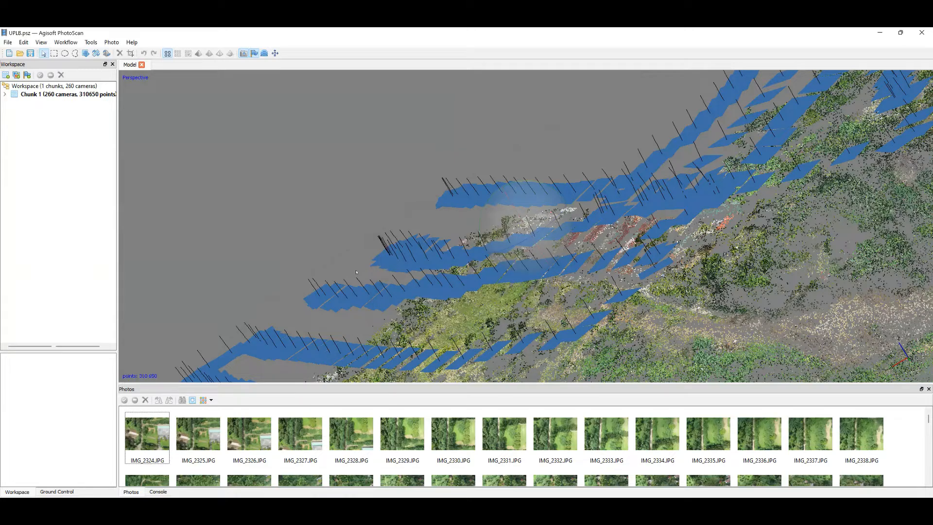
Build a dense cloud from the aligned photos with Medium quality
scroll(356, 272, "down", 1)
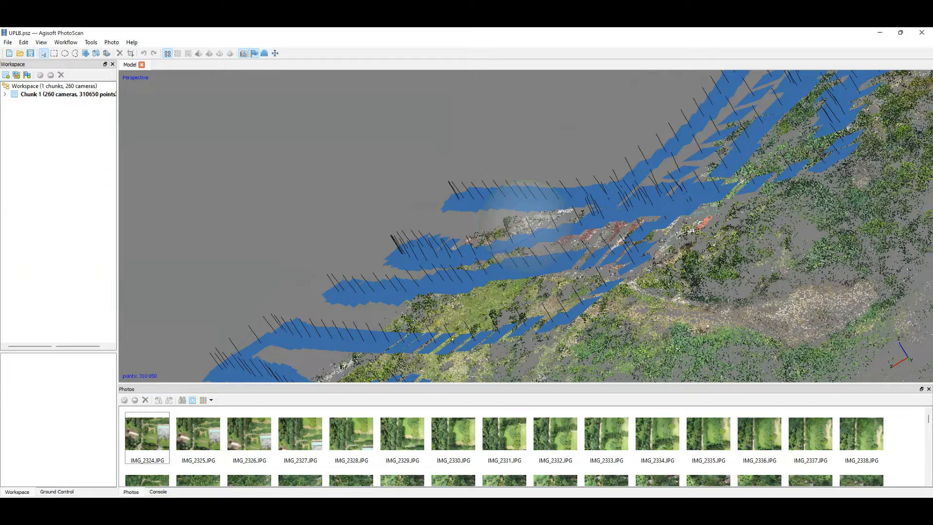
scroll(453, 339, "down", 3)
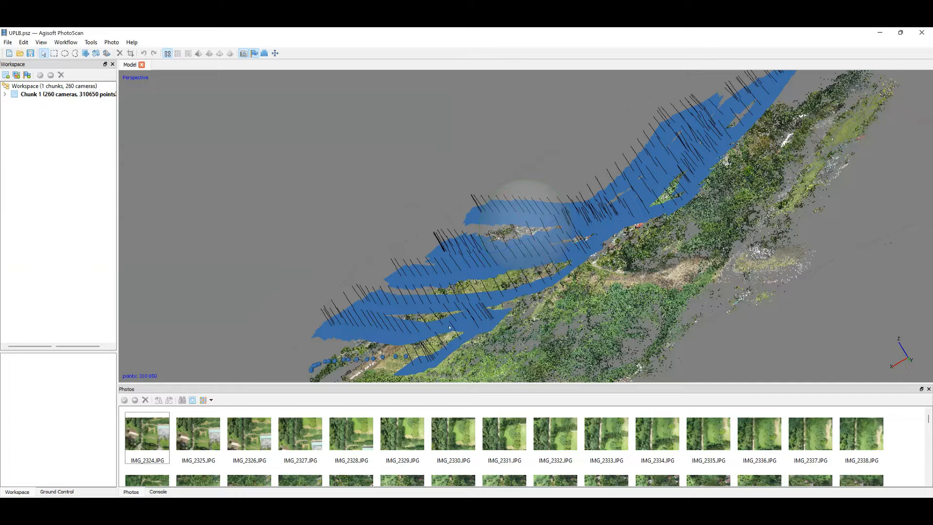
left_click_drag(448, 327, 384, 317)
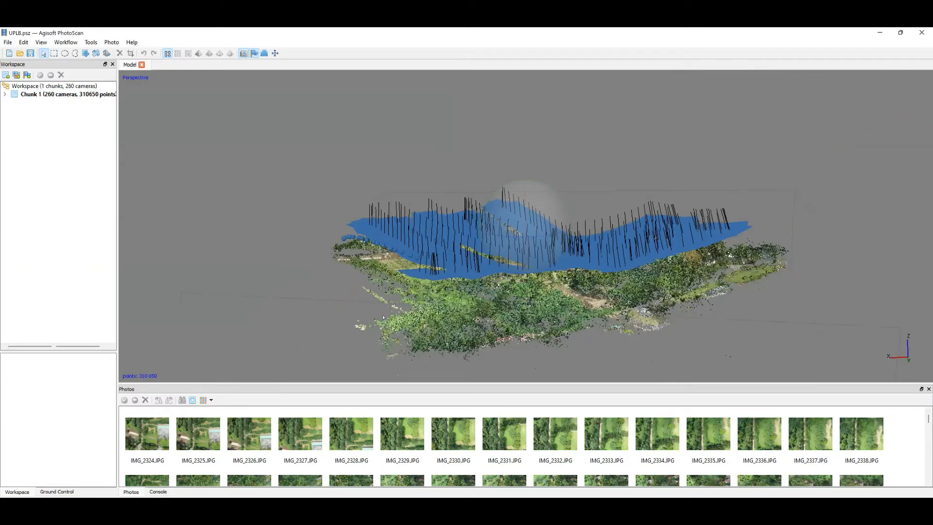
left_click(67, 43)
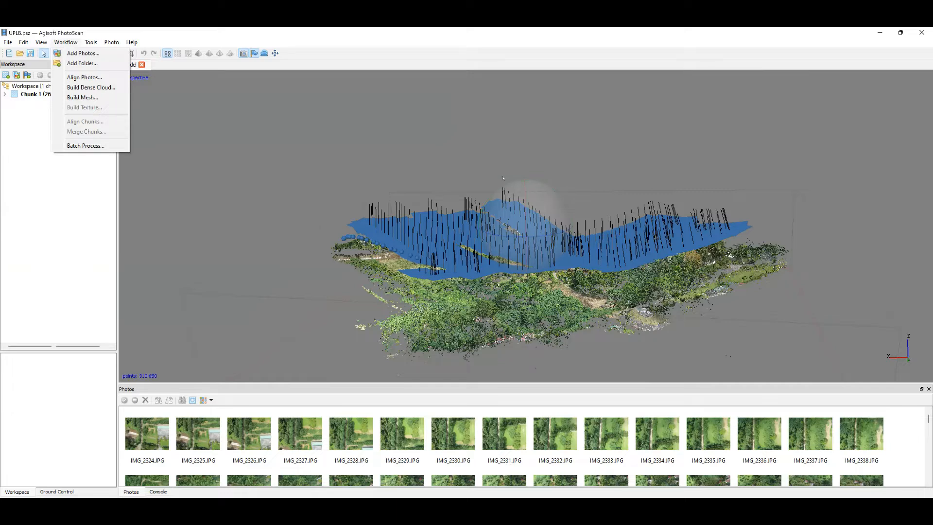
left_click(534, 228)
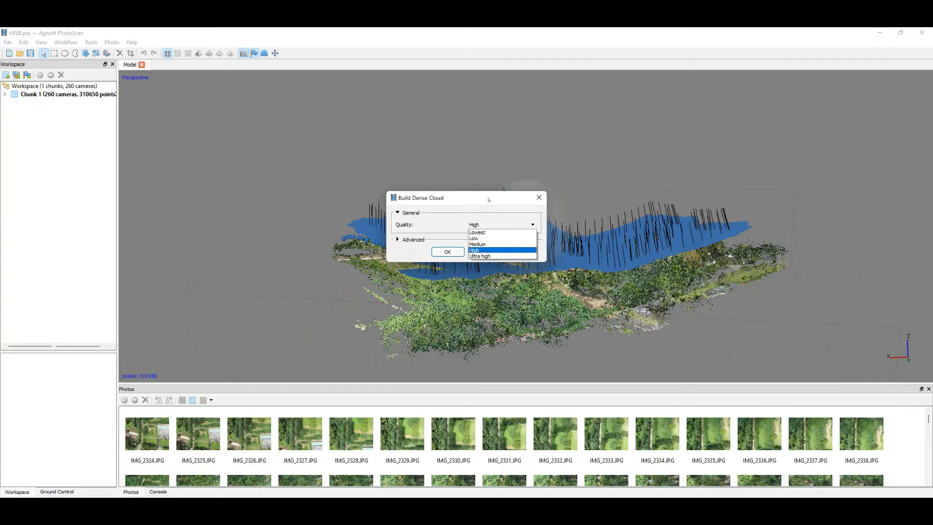
key("Up")
key("Return")
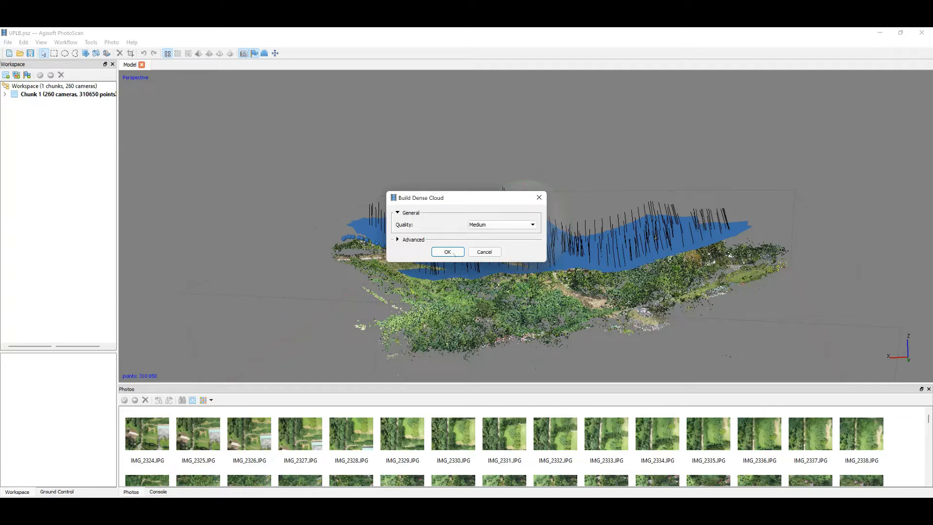
left_click(448, 252)
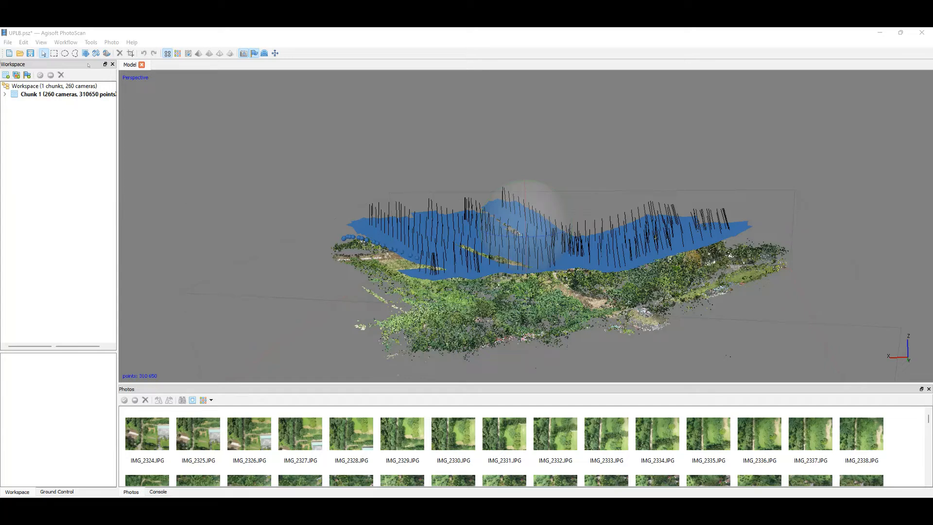
Build a mesh with the Arbitrary surface type from the dense cloud, using the High polygon count
left_click(71, 43)
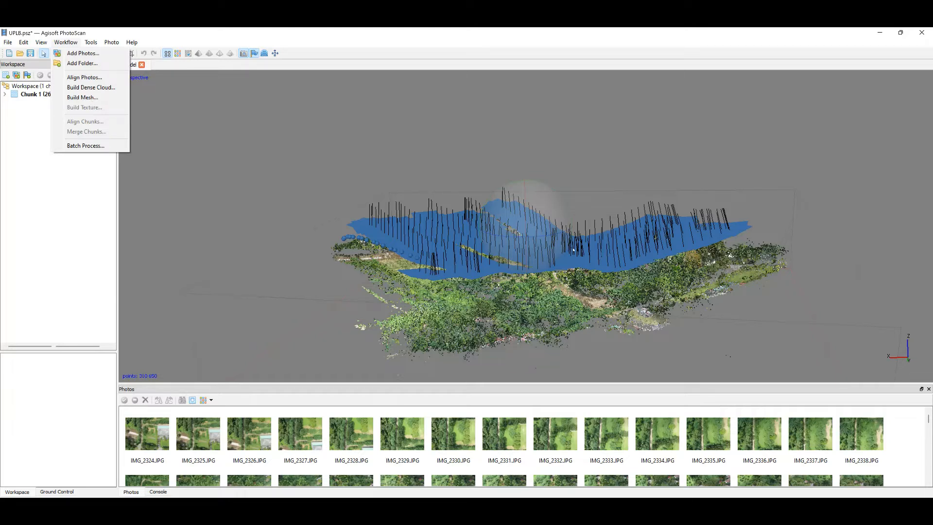
left_click(533, 212)
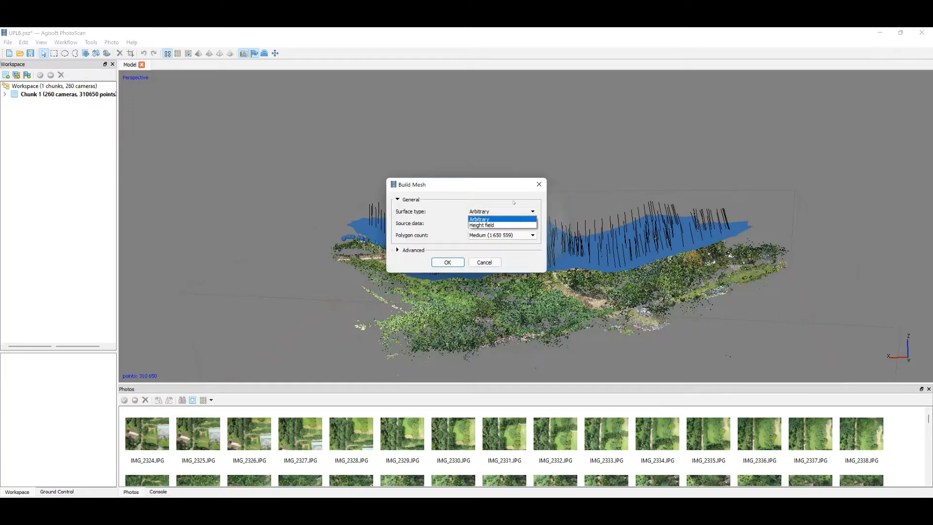
left_click(514, 203)
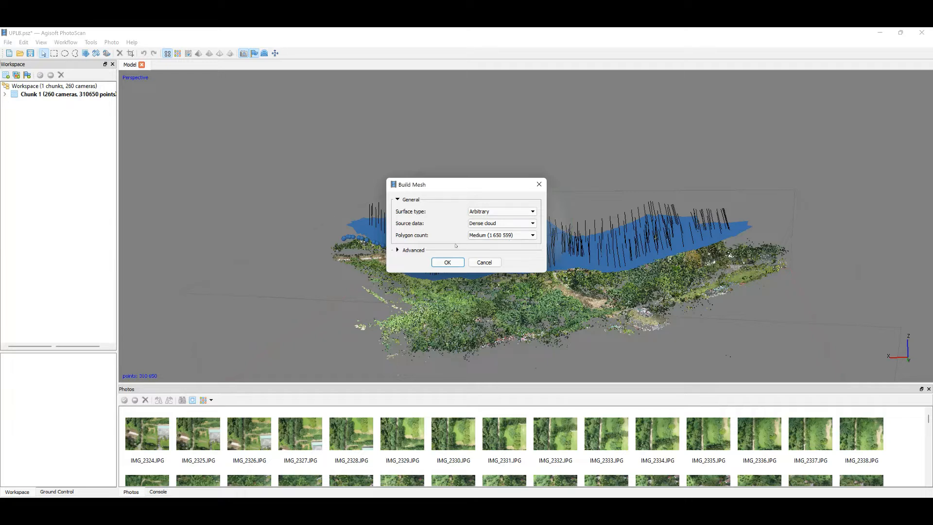
left_click(534, 236)
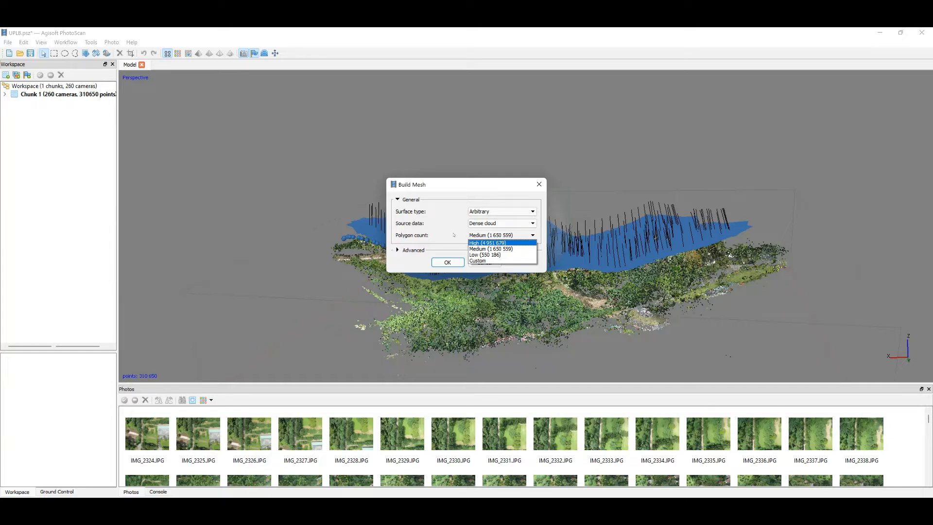
key("Return")
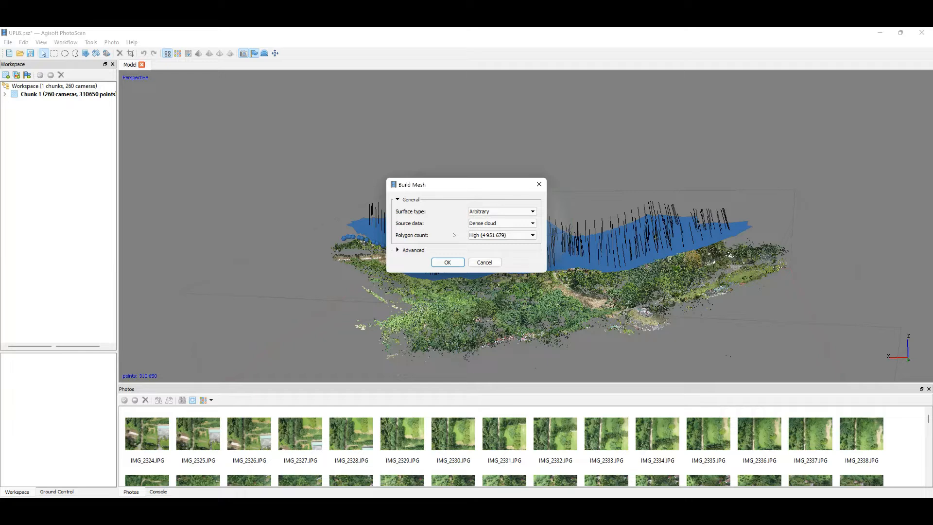
left_click(451, 261)
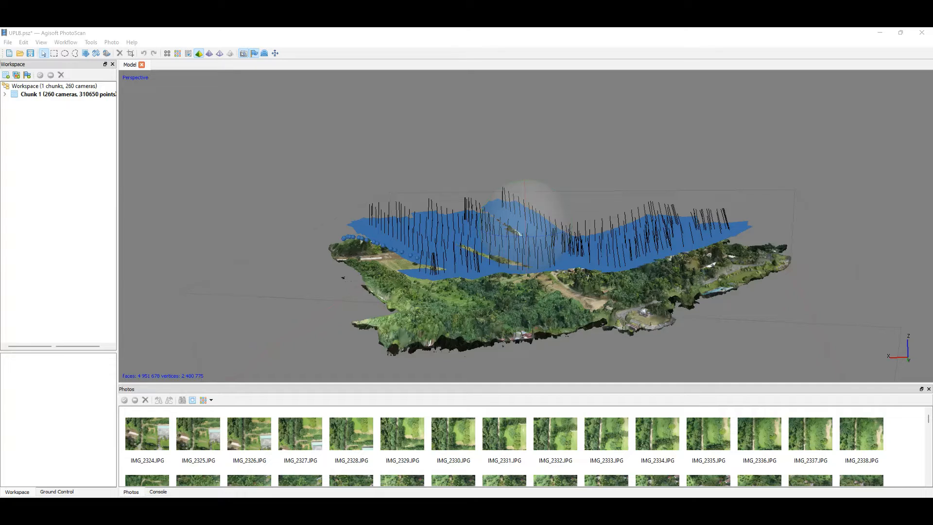
Hide the cameras in the model view and inspect the mesh from several angles and up close
left_click(244, 54)
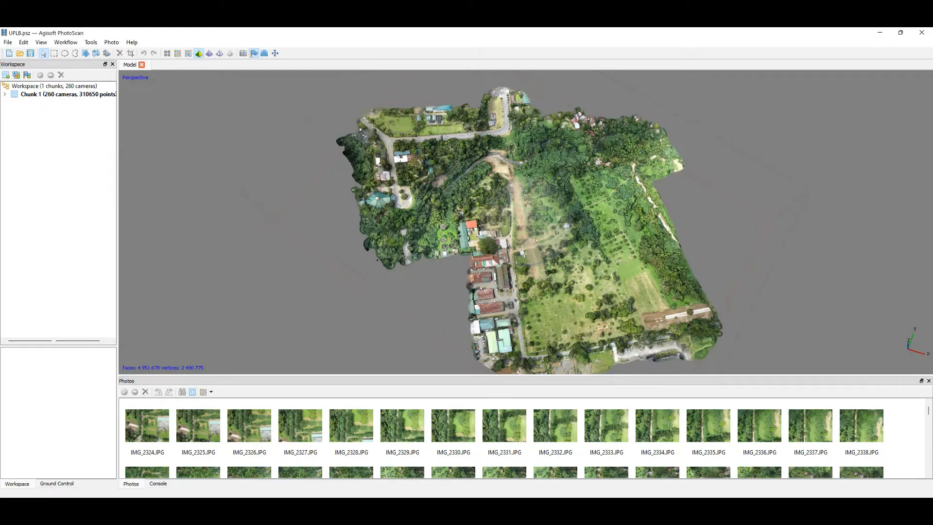
left_click_drag(536, 240, 533, 237)
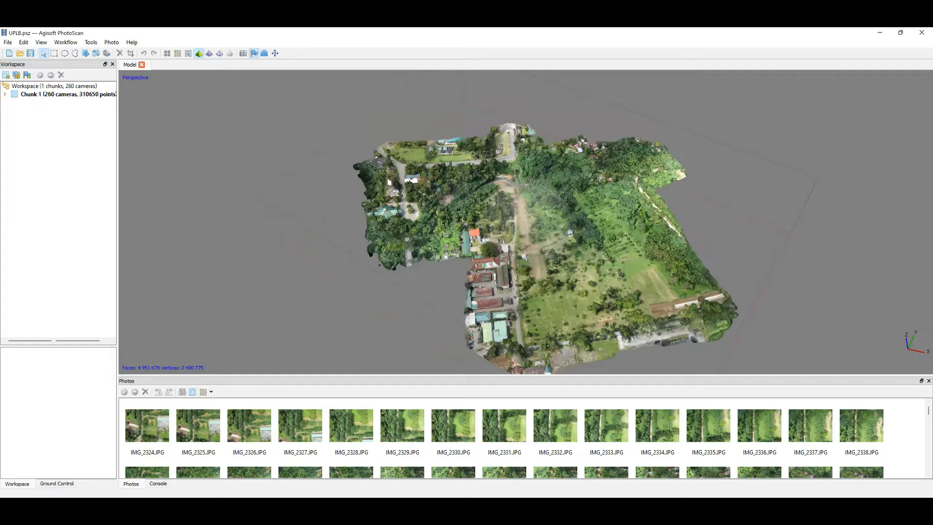
left_click_drag(365, 241, 392, 227)
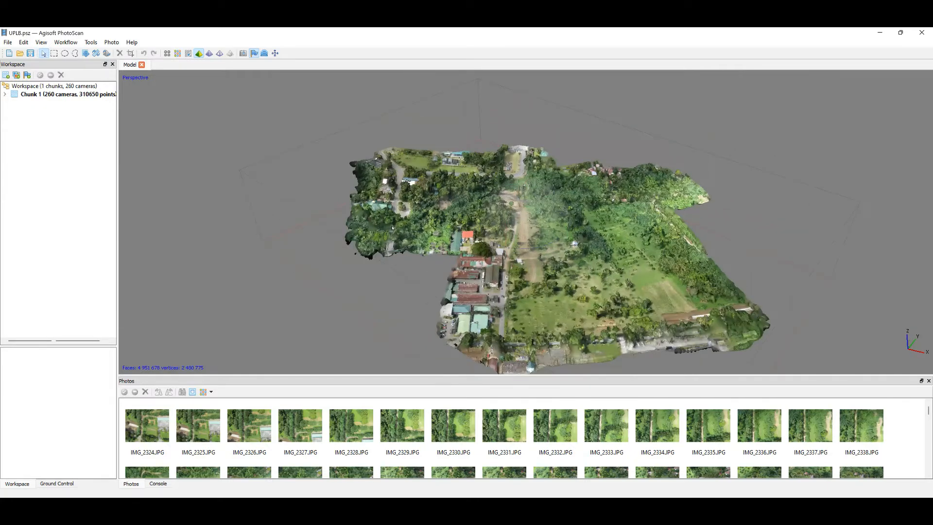
scroll(585, 269, "up", 5)
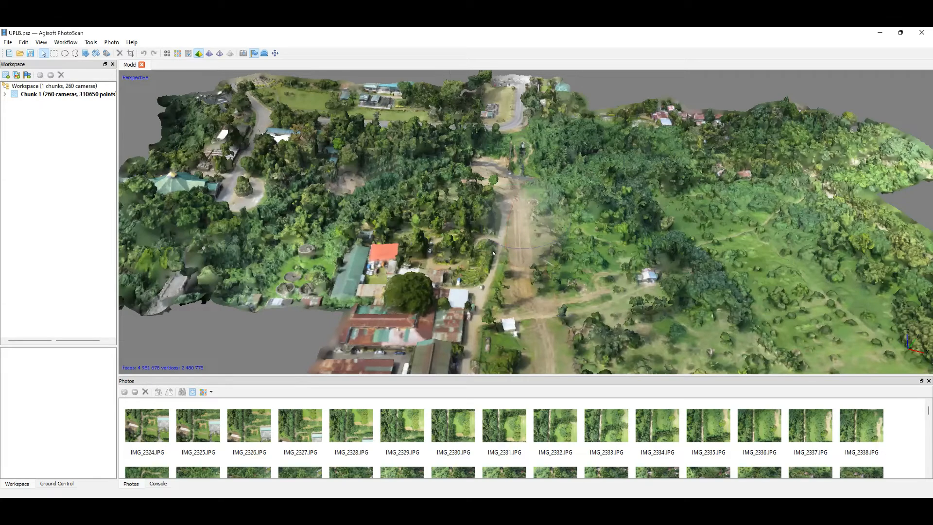
scroll(494, 252, "up", 1)
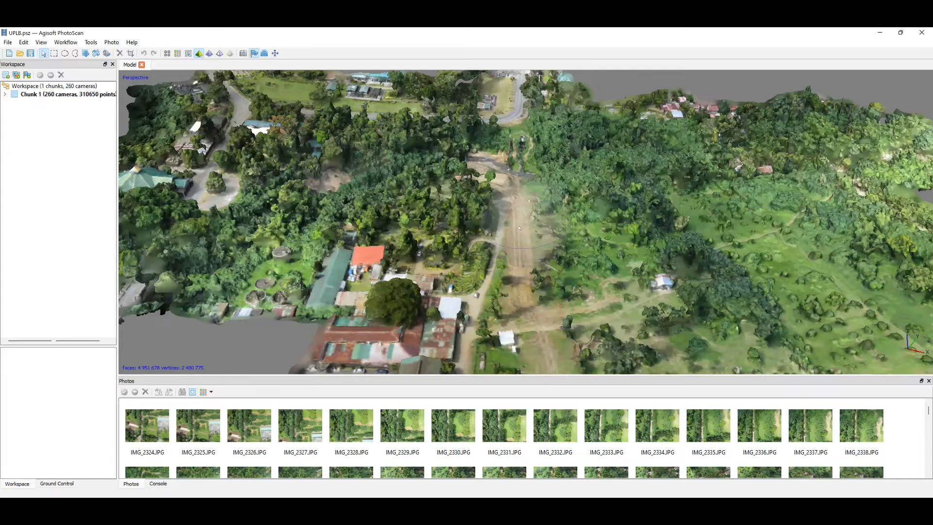
Examine the mesh's buildings, tree cover and dirt road up close, and the whole site's relief from several oblique angles
scroll(526, 232, "down", 1)
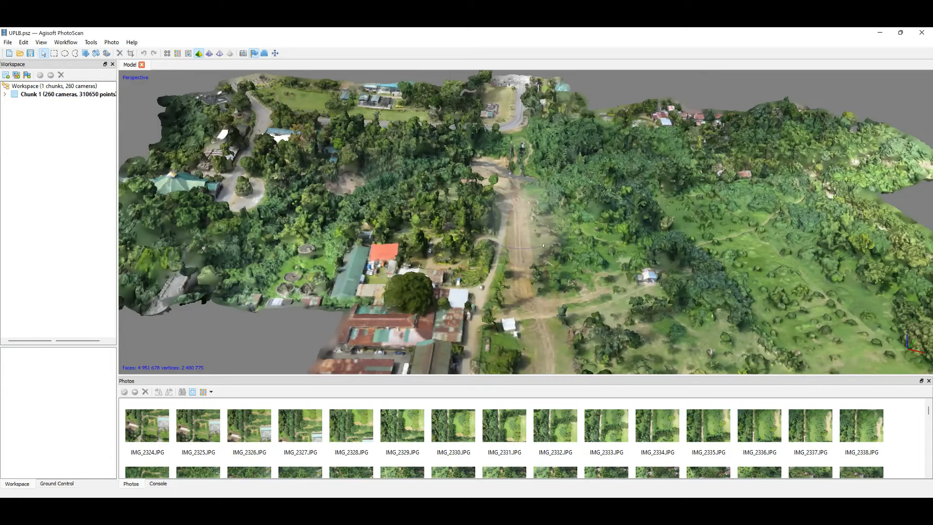
left_click_drag(531, 248, 524, 244)
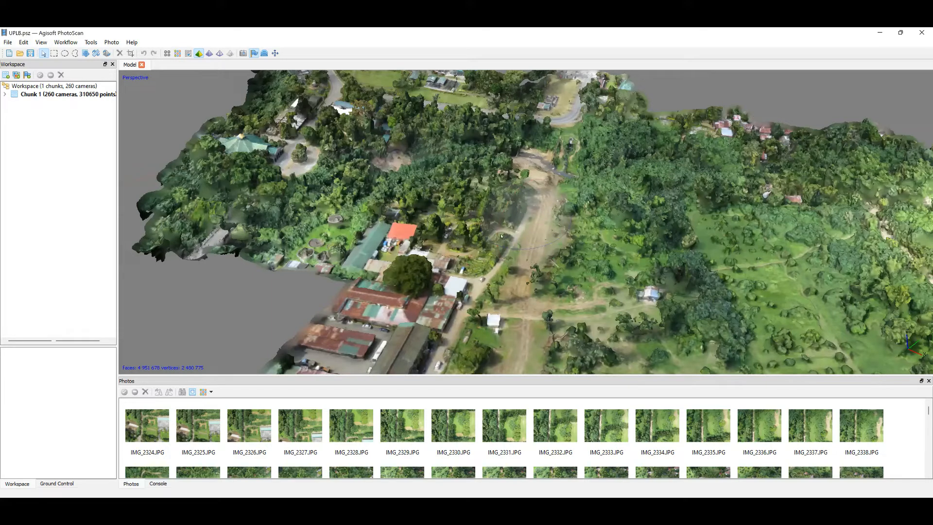
left_click_drag(444, 279, 383, 305)
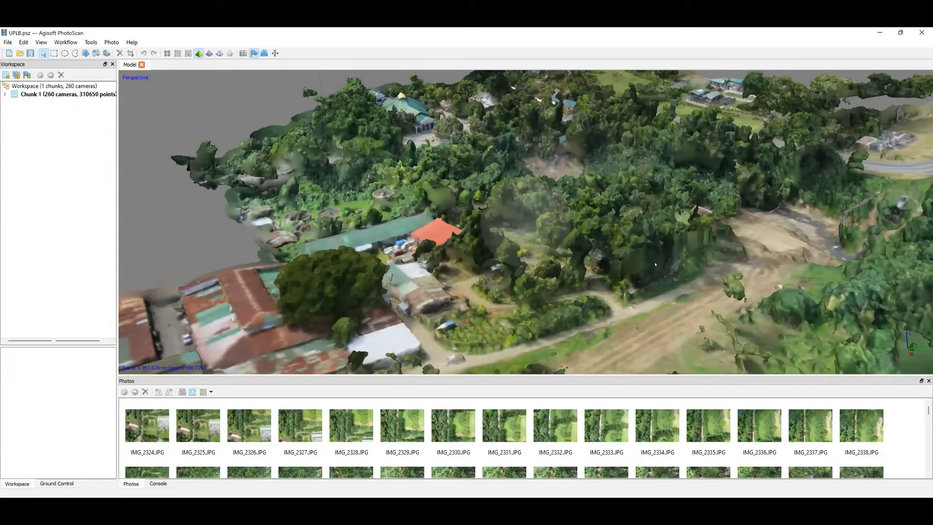
scroll(655, 264, "up", 2)
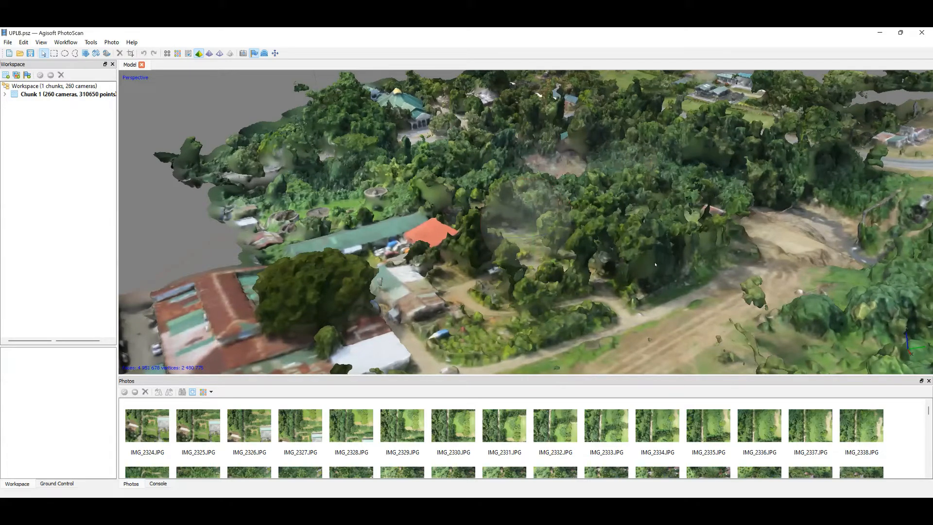
scroll(655, 265, "down", 3)
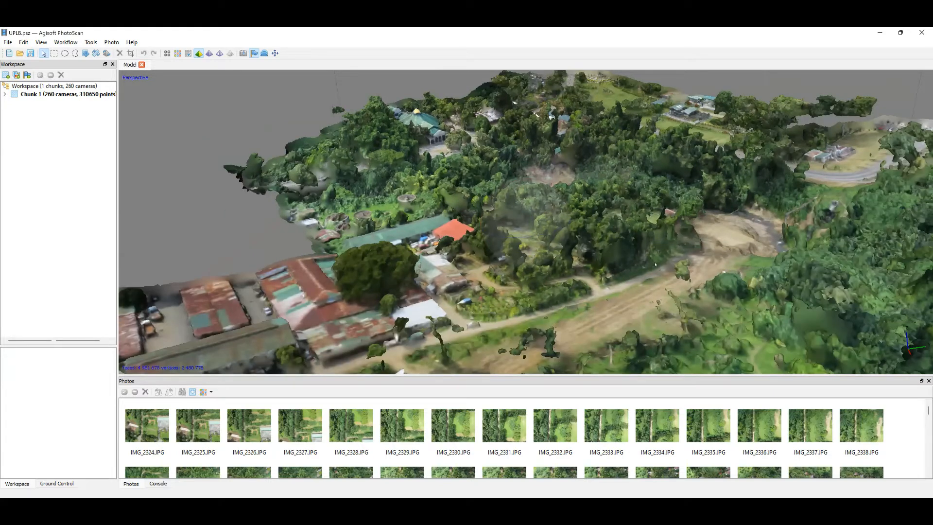
scroll(655, 264, "down", 5)
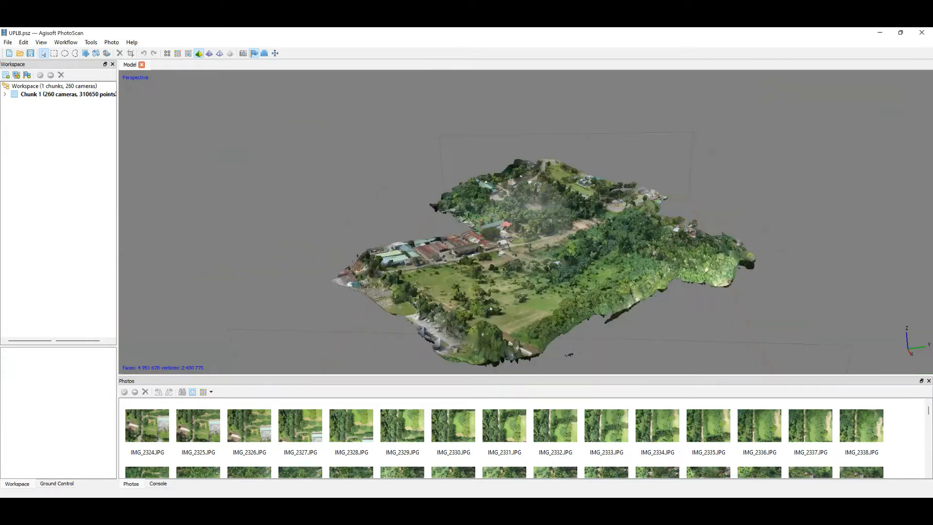
left_click_drag(490, 308, 661, 243)
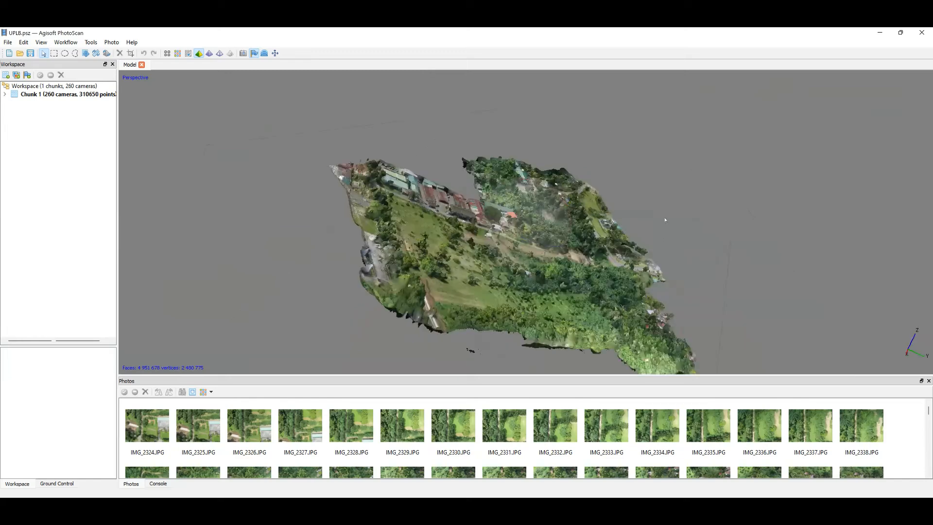
left_click_drag(663, 199, 659, 190)
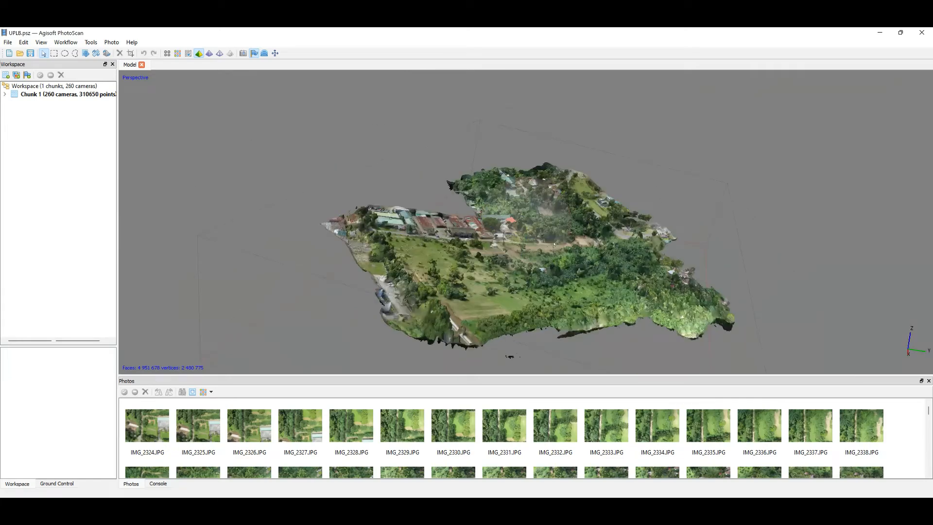
left_click_drag(554, 245, 518, 237)
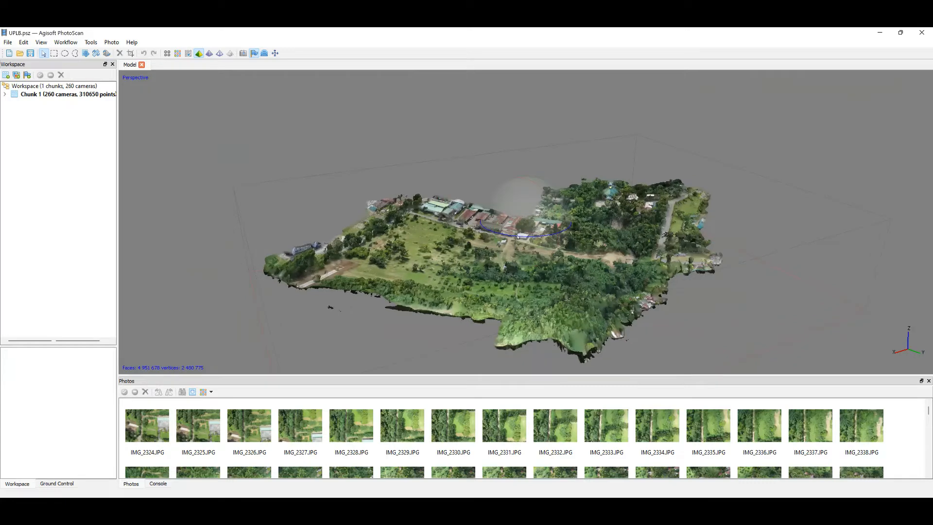
scroll(518, 237, "up", 3)
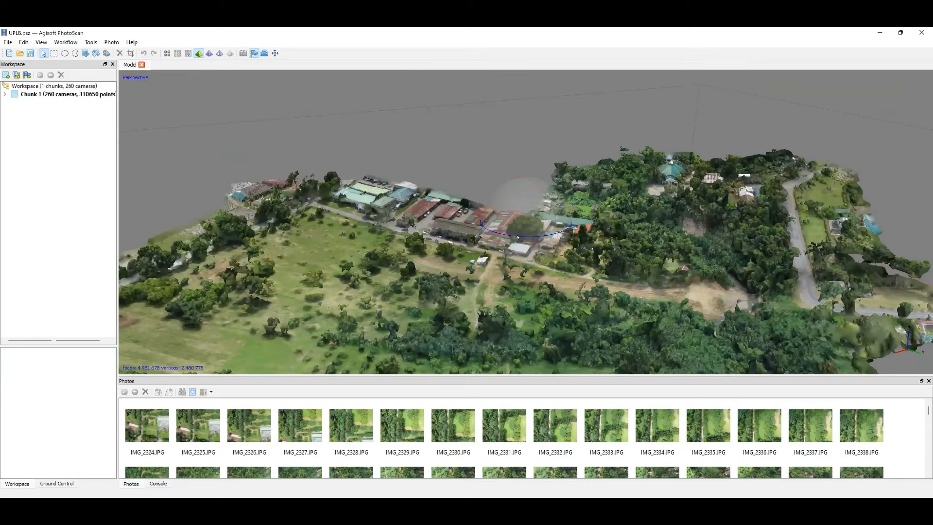
scroll(518, 237, "down", 2)
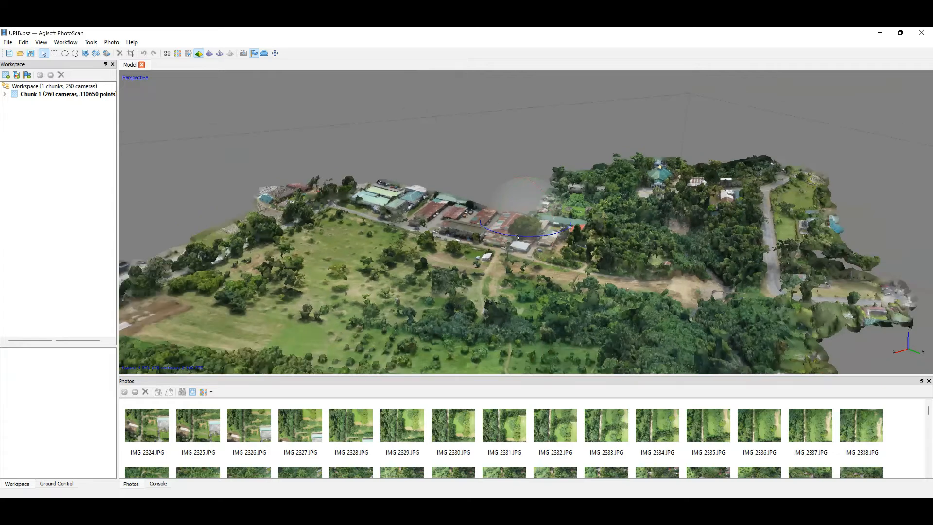
scroll(524, 237, "down", 3)
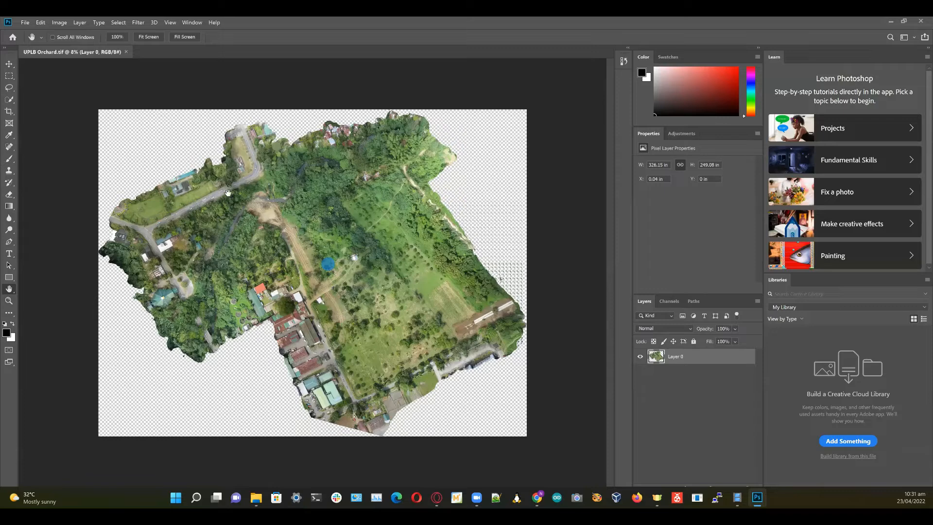
Switch to Photoshop and examine the dirt road and buildings in UPLB Orchard.tif at up to 100% zoom, ending on the whole image
left_click(306, 222)
left_click(306, 223, "ctrl")
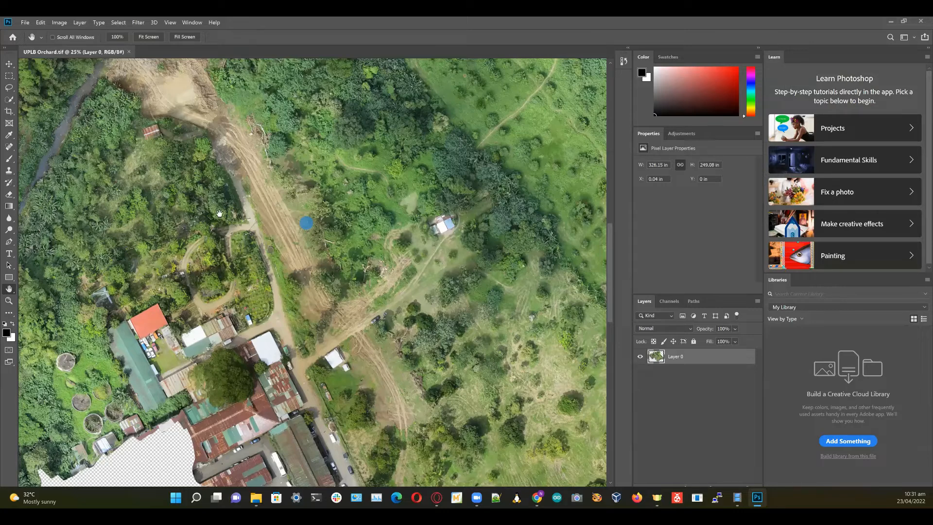
left_click(378, 349, "ctrl")
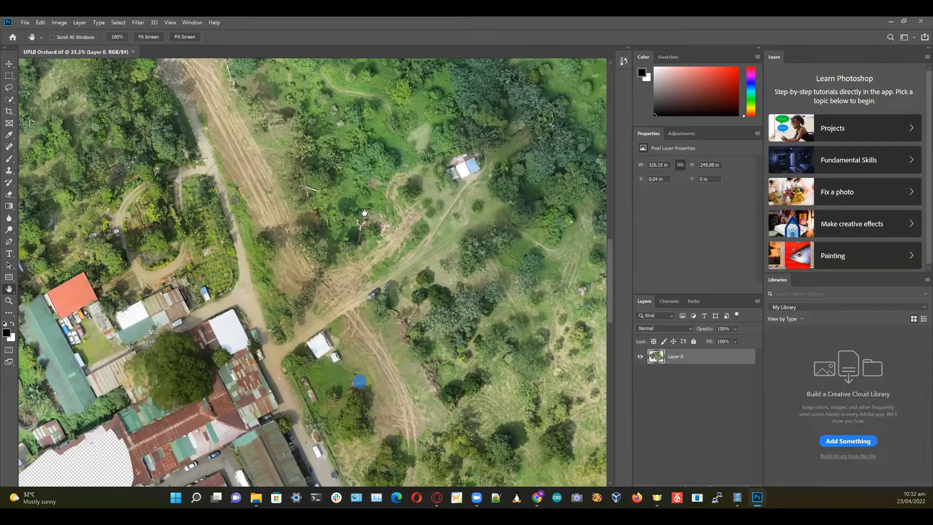
left_click_drag(370, 280, 364, 212)
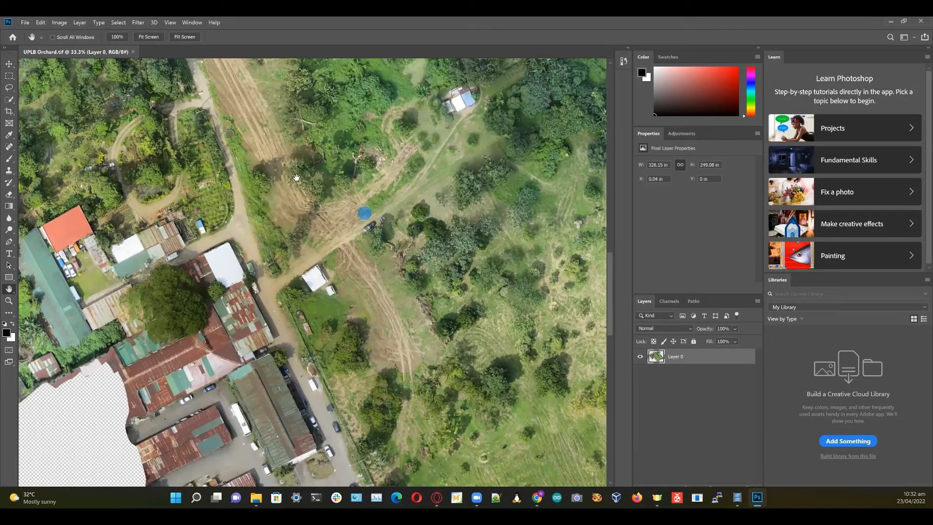
left_click(418, 279)
left_click(262, 101)
left_click(311, 194)
left_click(118, 38)
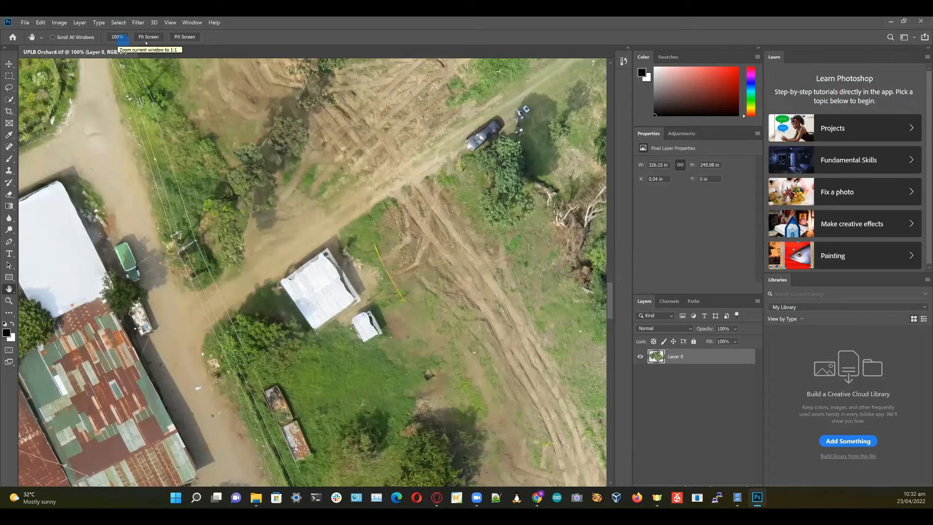
left_click(150, 39)
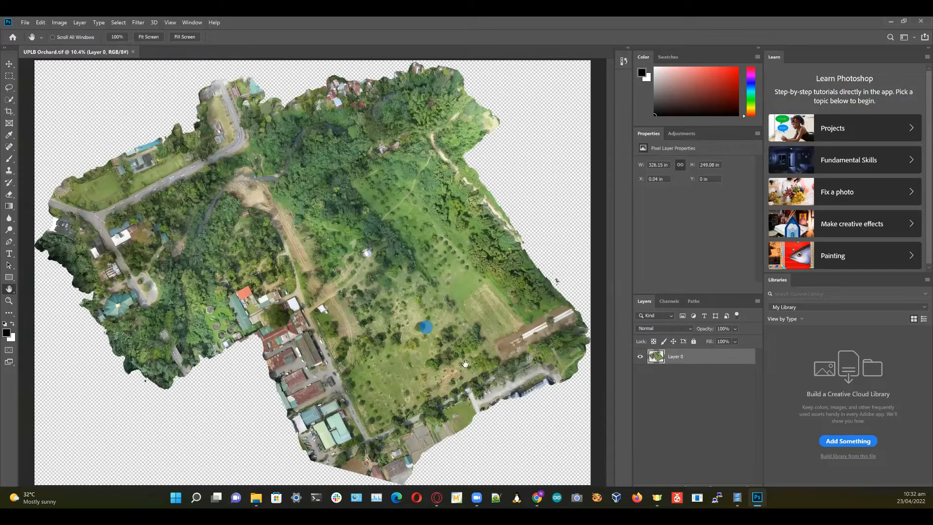
Examine the orchard orthophoto's dirt road, creek, forest and buildings at 33.3% zoom, and fit the whole image on screen again
left_click(571, 312)
left_click(342, 307)
left_click(321, 249)
left_click(267, 183)
left_click(256, 174)
left_click(256, 175, "ctrl")
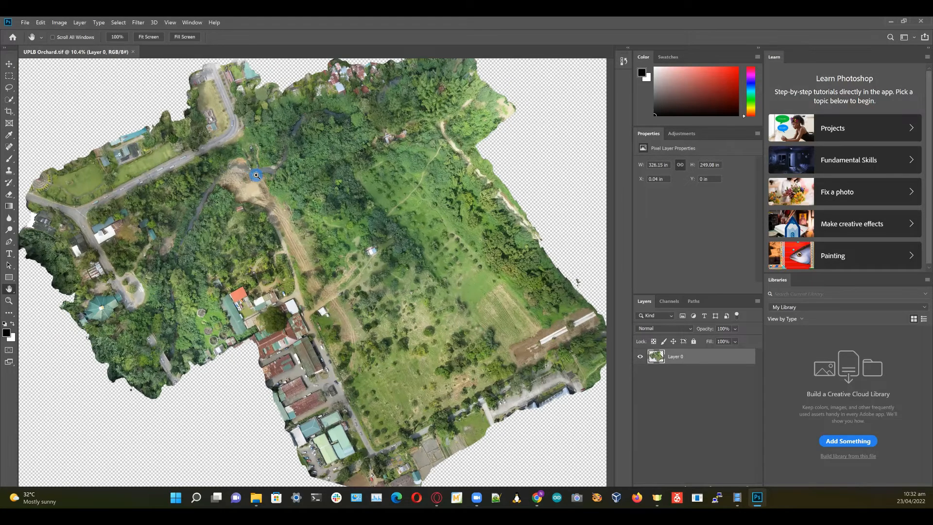
key("ctrl+plus")
key("ctrl+plus")
key("ctrl+plus")
key("ctrl+plus")
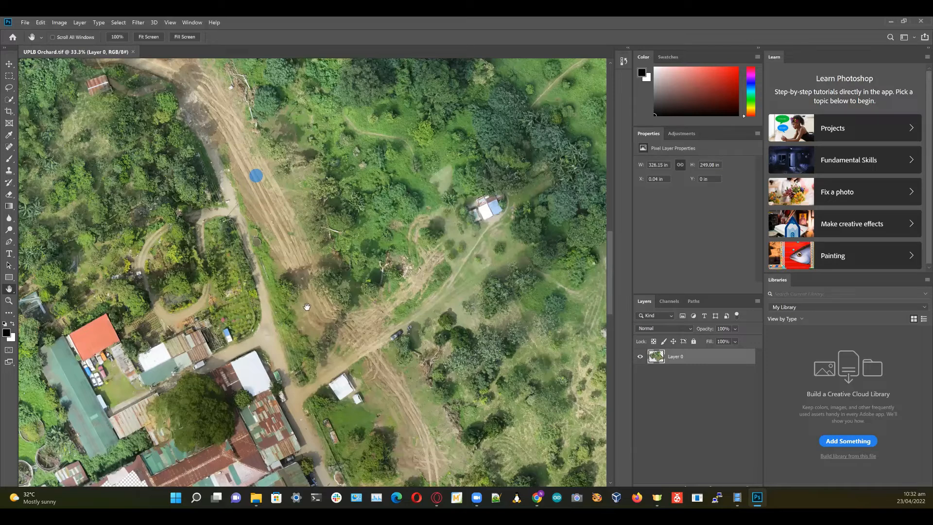
key("Page_Up")
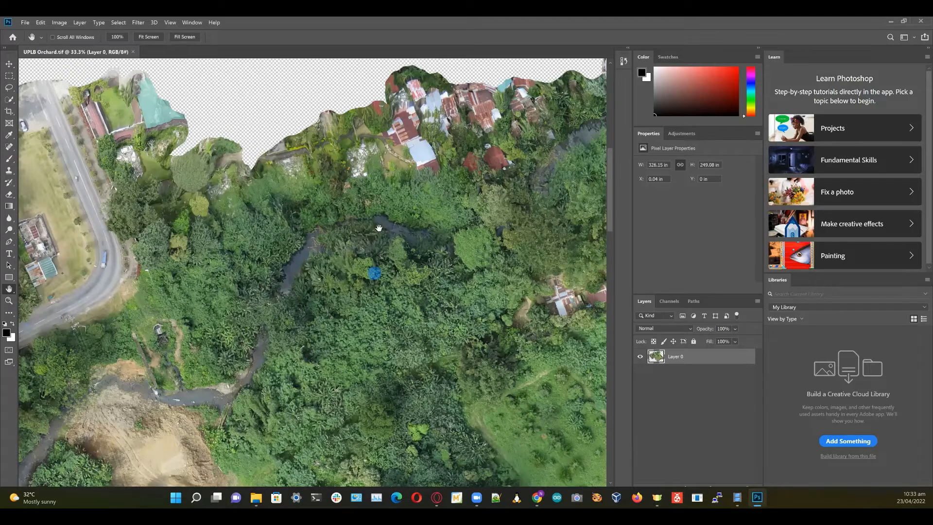
left_click_drag(356, 285, 318, 234)
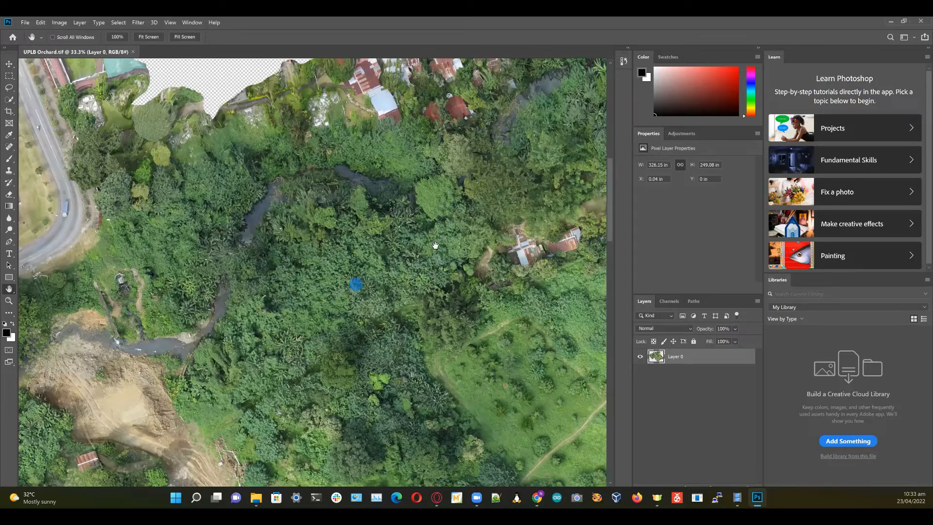
left_click_drag(472, 393, 248, 139)
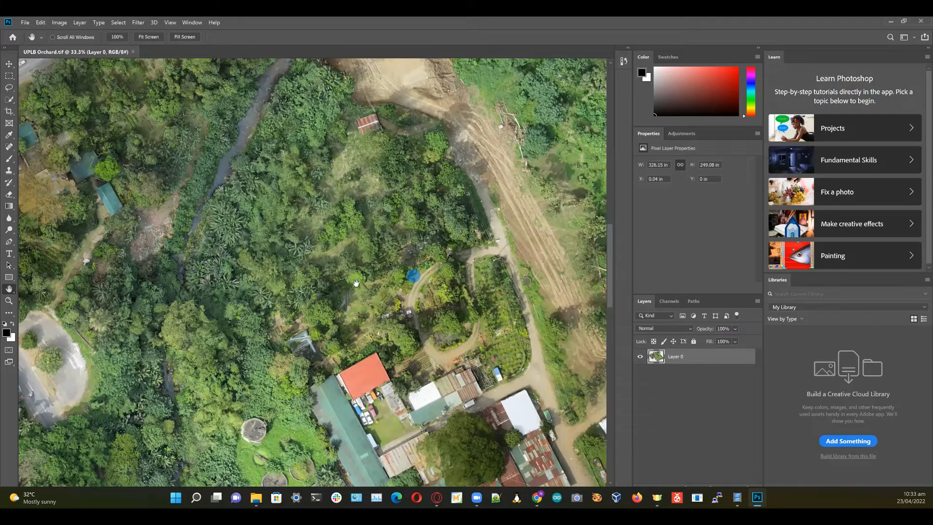
left_click_drag(433, 325, 288, 359)
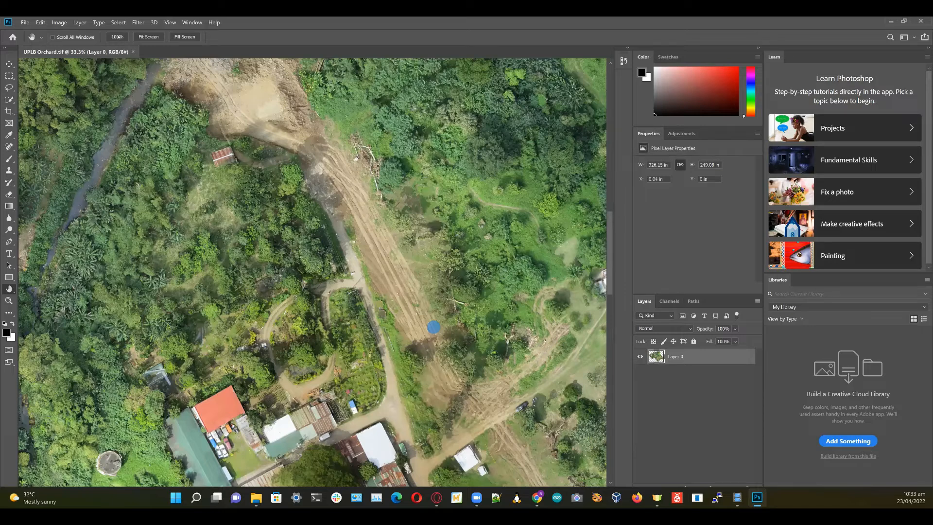
left_click(143, 36)
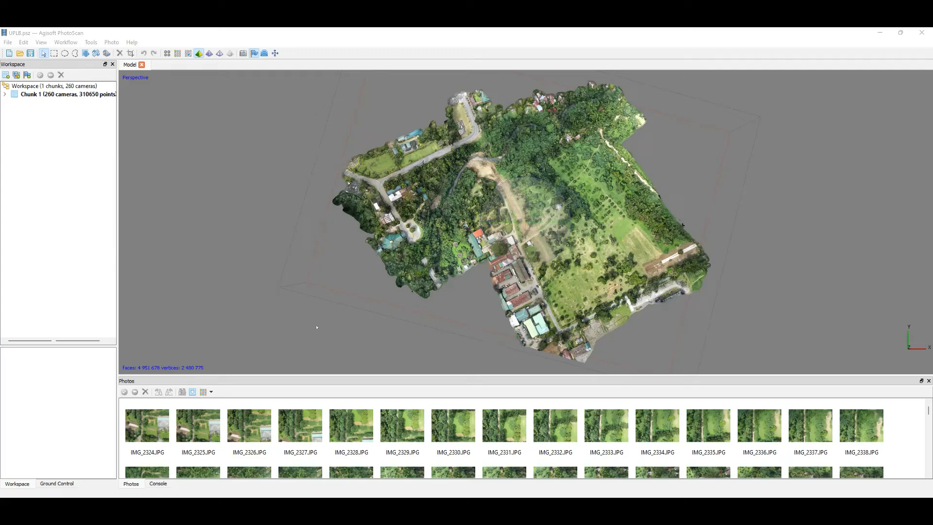
Switch to Agisoft PhotoScan and build the mesh texture with Orthophoto mapping, Mosaic (default) blending and a texture size of 4096
left_click(63, 43)
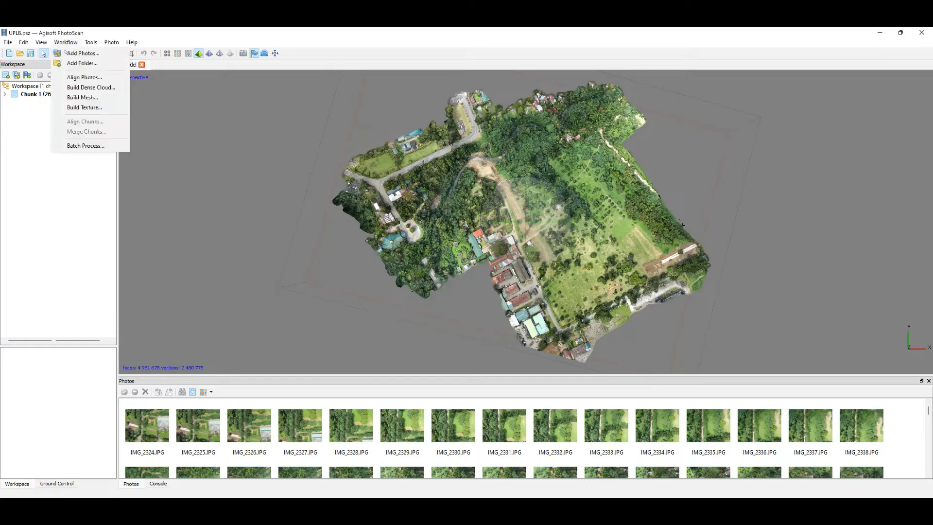
left_click(106, 108)
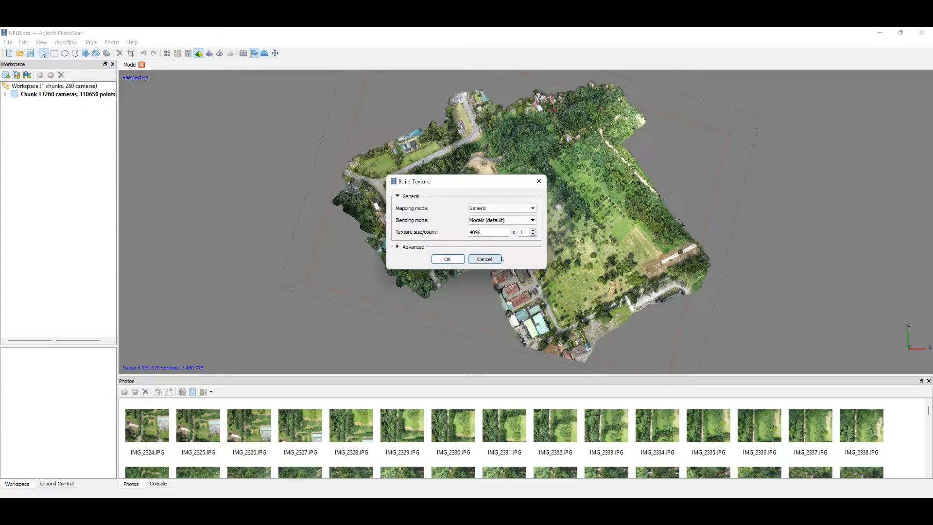
left_click(533, 209)
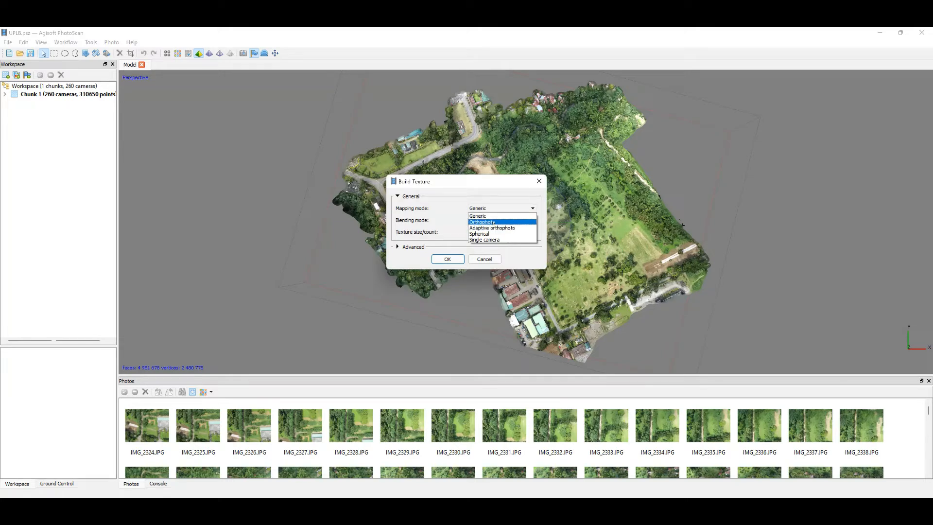
key("Return")
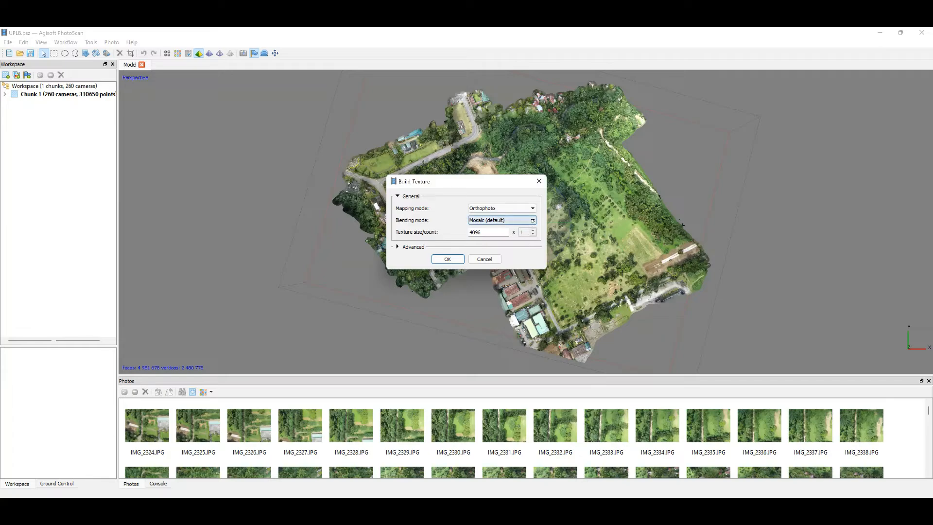
left_click(533, 221)
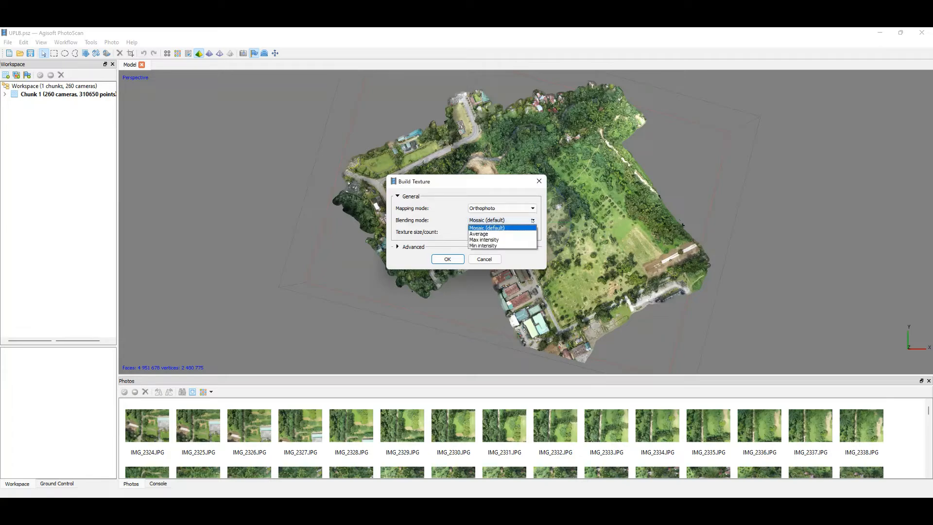
left_click(508, 227)
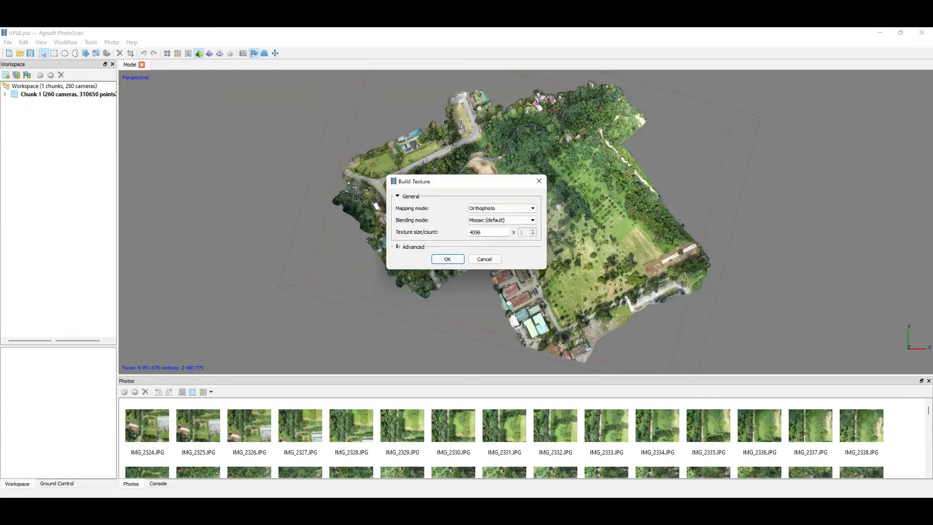
left_click(397, 246)
left_click(398, 246)
left_click(397, 246)
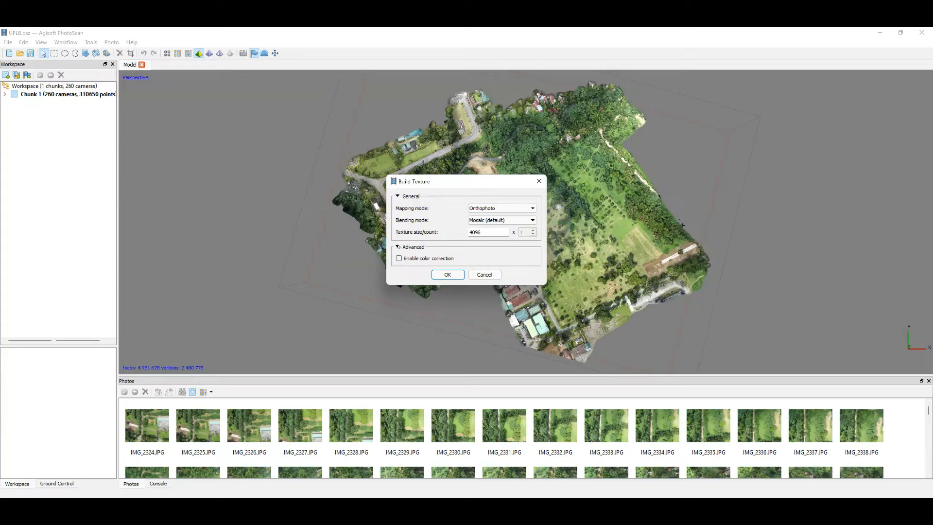
left_click(399, 247)
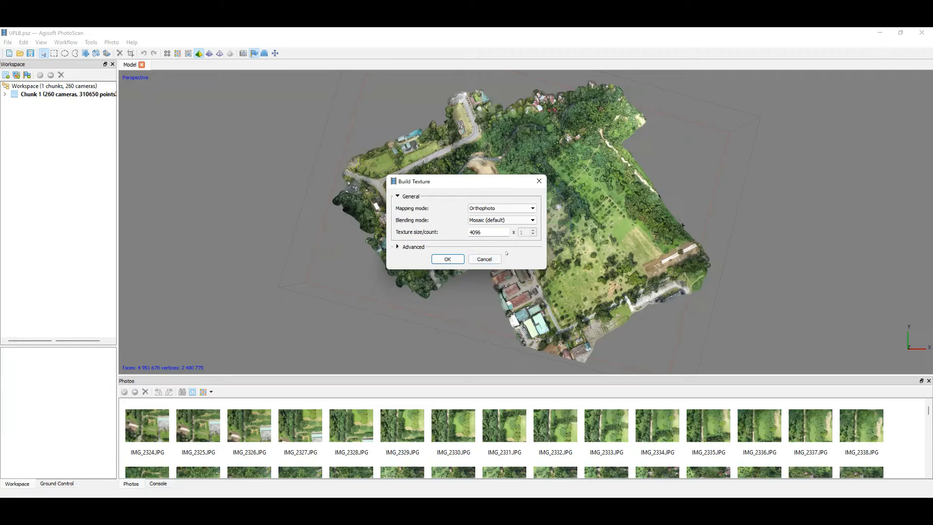
left_click(444, 259)
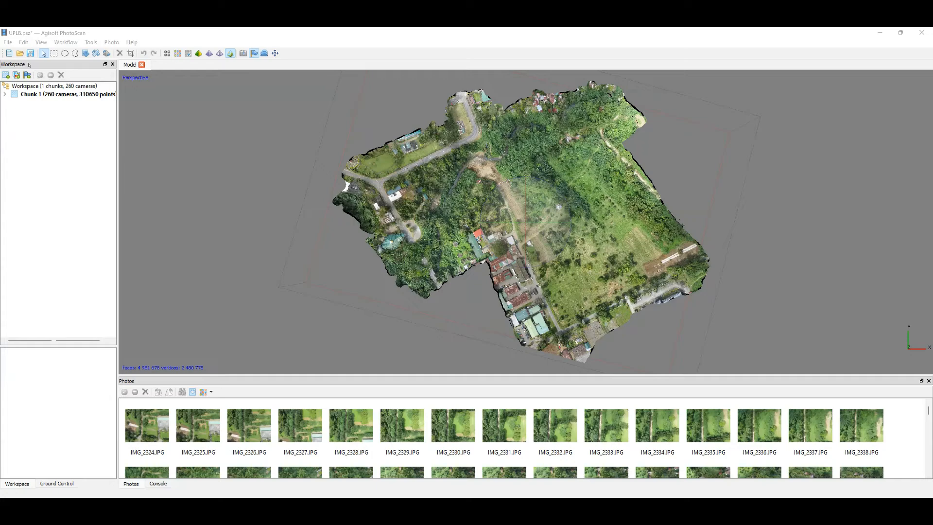
Set up a TIFF orthophoto export in WGS 84 (EPSG::4326) with Mosaic (default) blending and a KML file written alongside
left_click(8, 42)
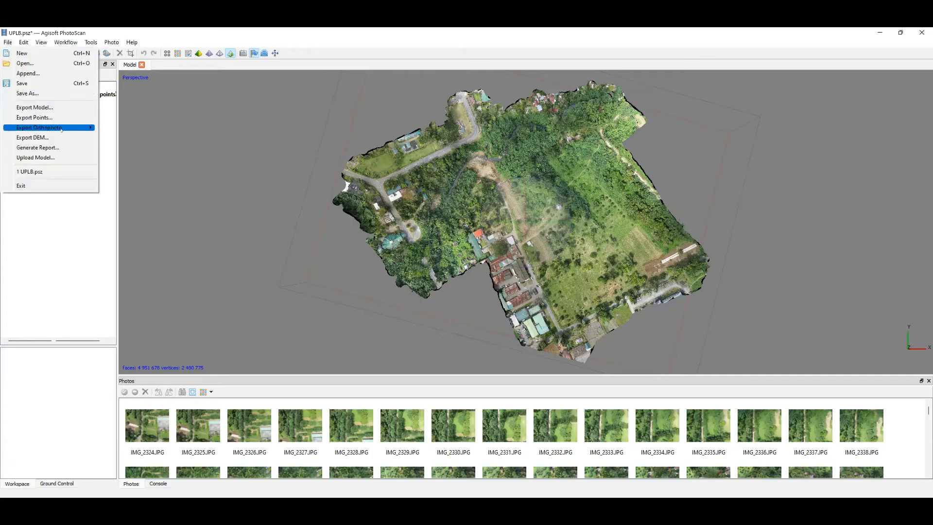
mouse_move(61, 129)
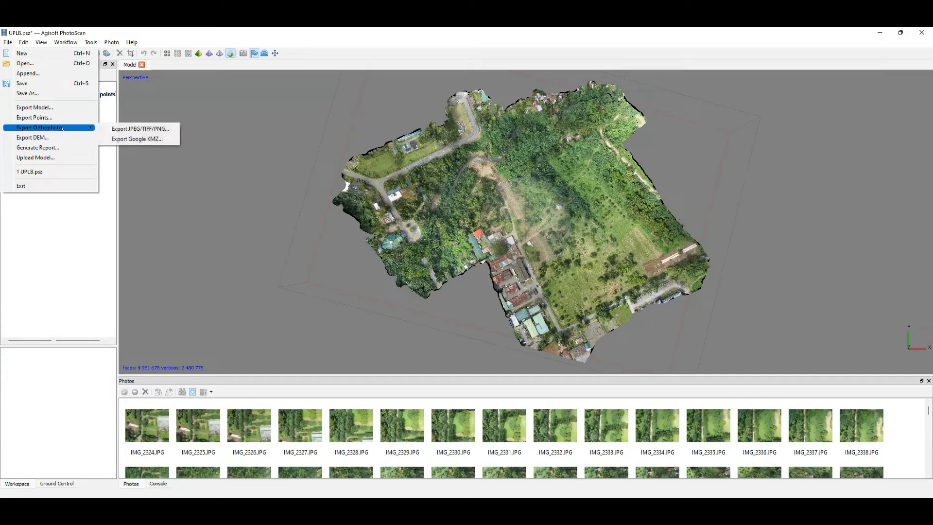
left_click(165, 130)
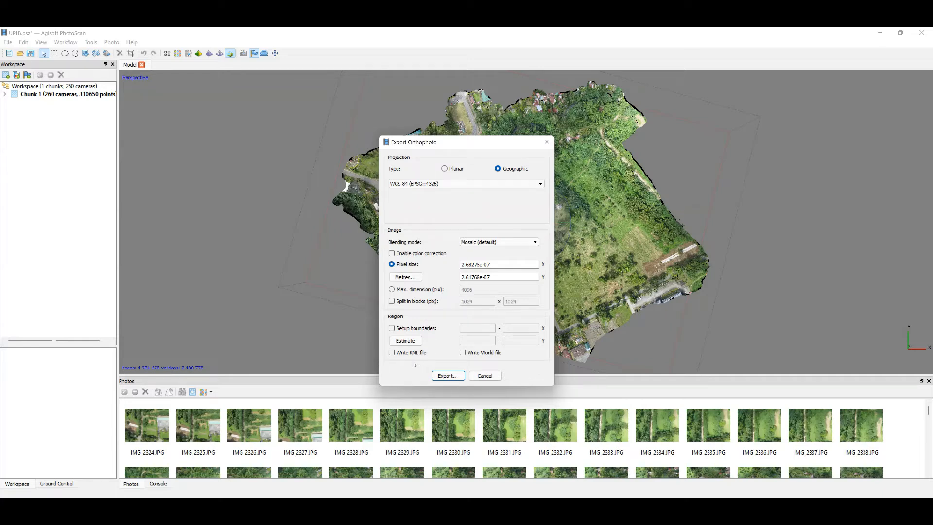
left_click(391, 353)
left_click(448, 375)
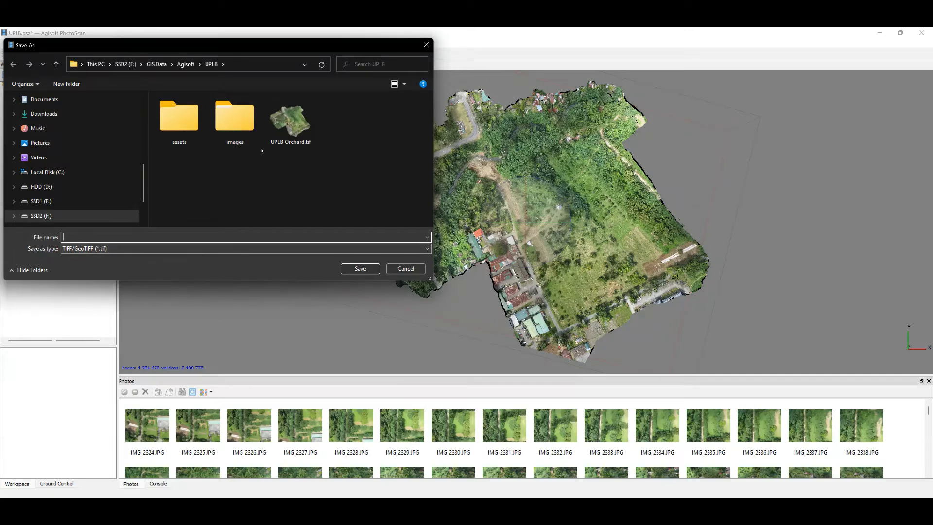
Save the exported orthophoto as UPLB Orchard with Texture.tif in the UPLB folder
left_click(290, 120)
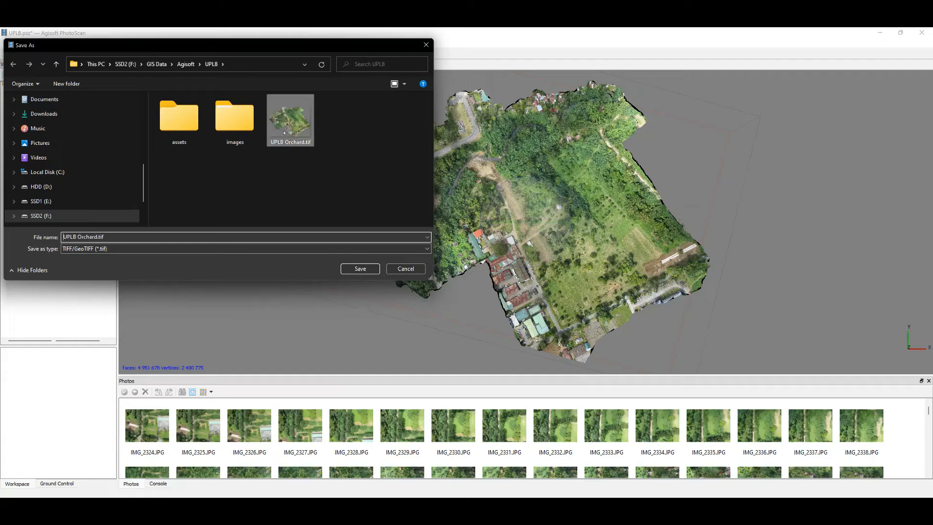
left_click(113, 236)
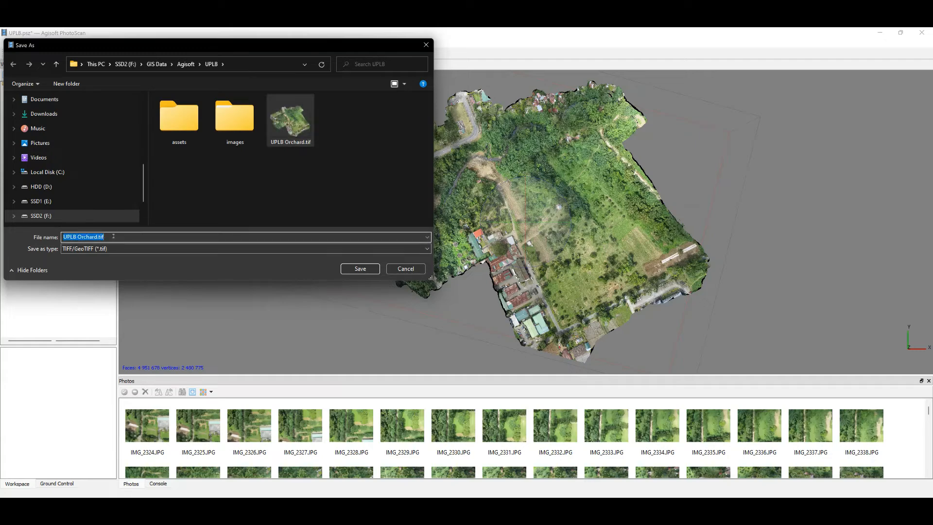
key("Home")
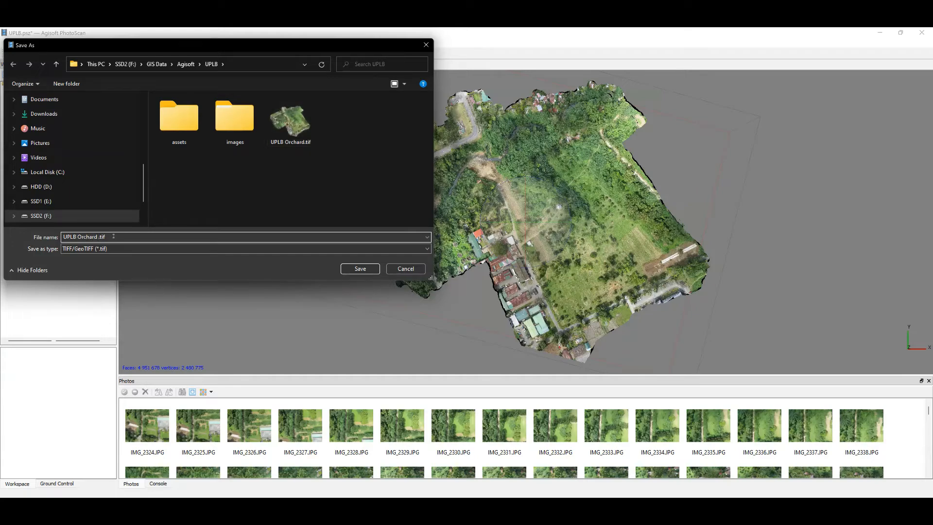
type("with Texture")
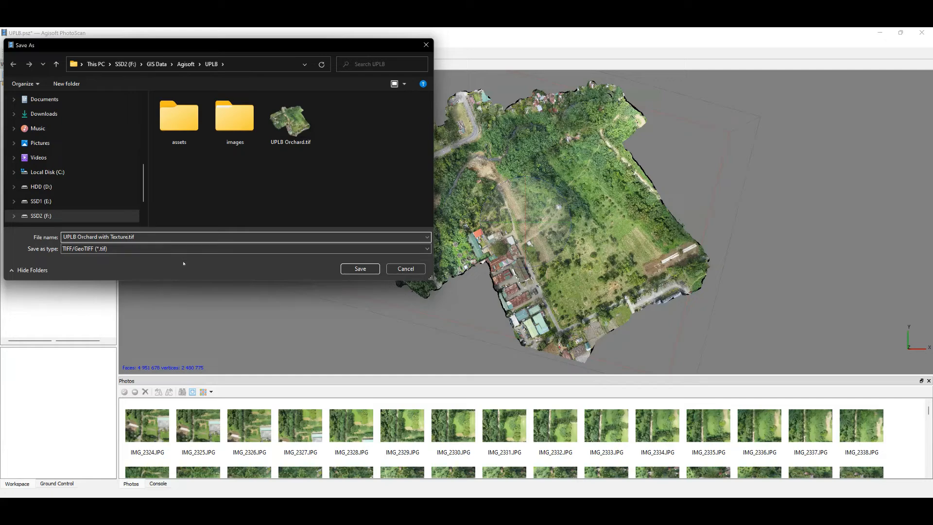
left_click(360, 269)
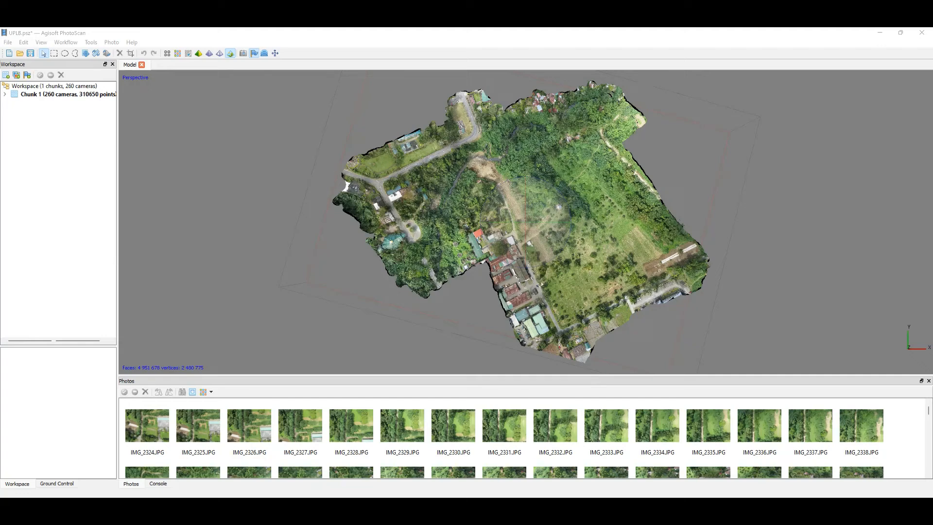
Examine the textured model's dirt road, orchard, forest and building rows from several oblique angles
left_click_drag(531, 254, 529, 227)
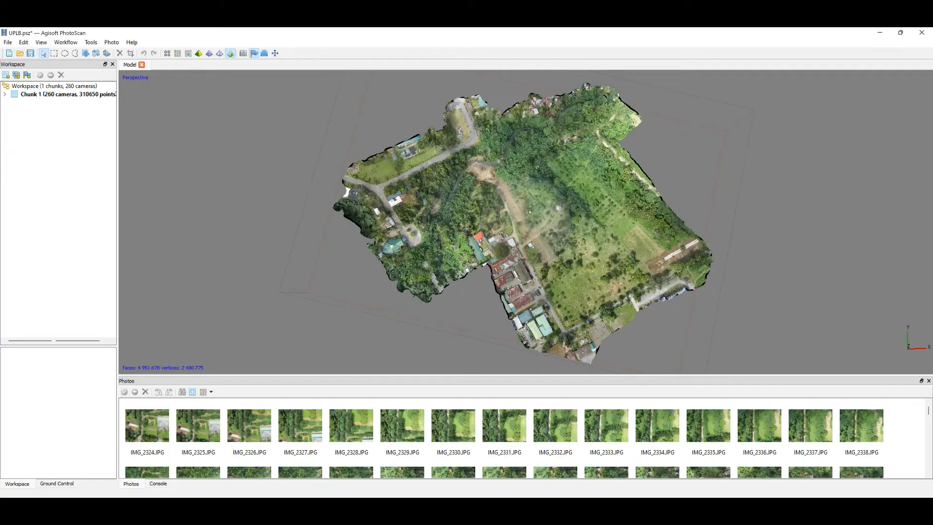
scroll(528, 217, "up", 5)
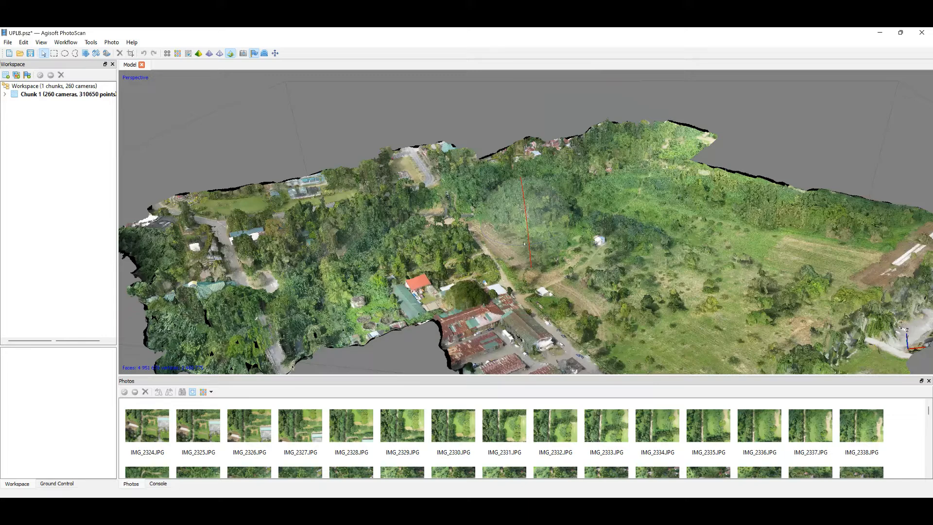
scroll(524, 243, "up", 3)
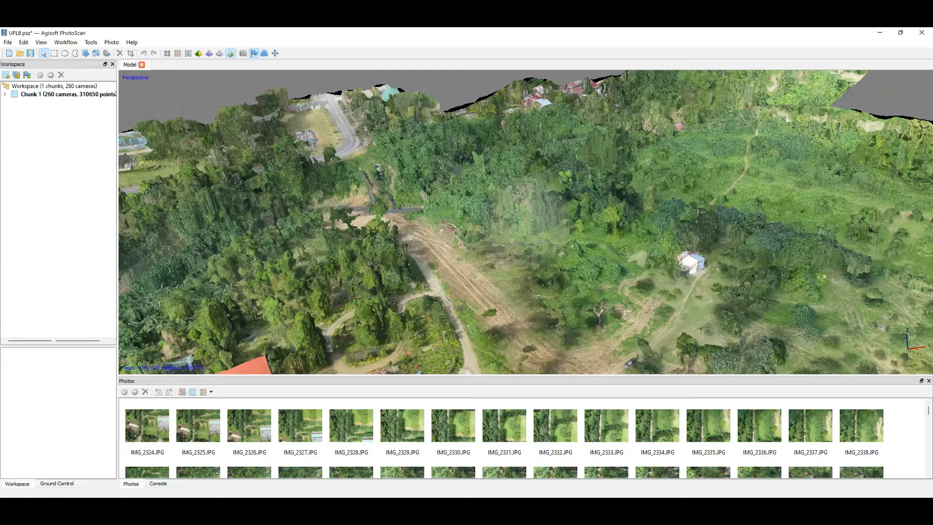
left_click_drag(558, 241, 558, 228)
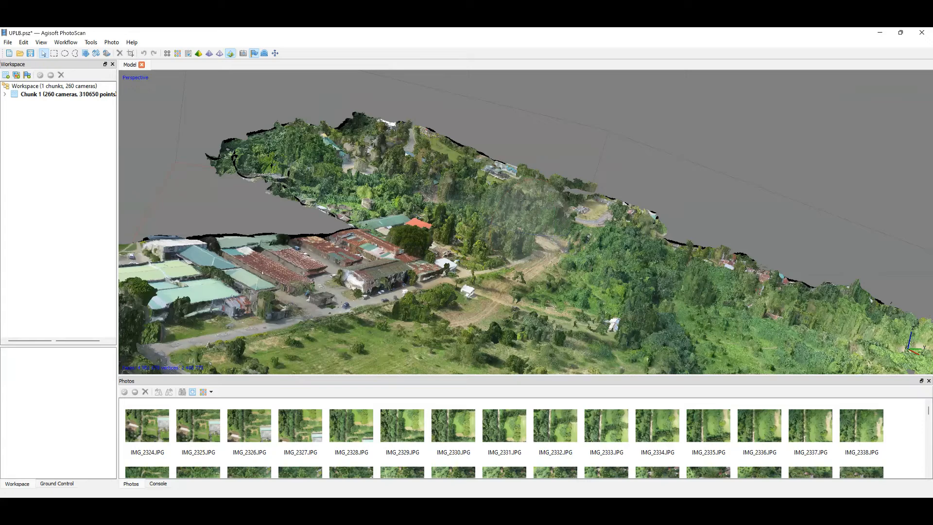
left_click_drag(262, 273, 519, 289)
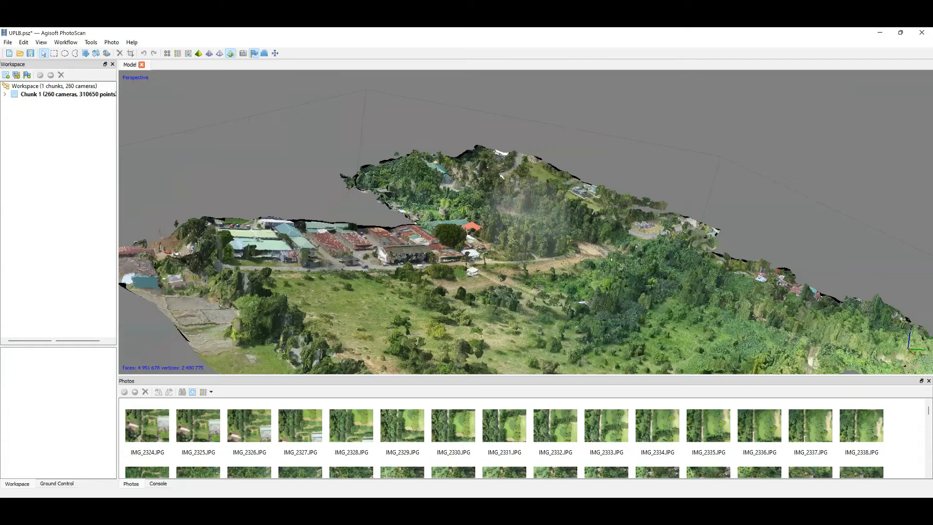
scroll(550, 254, "up", 2)
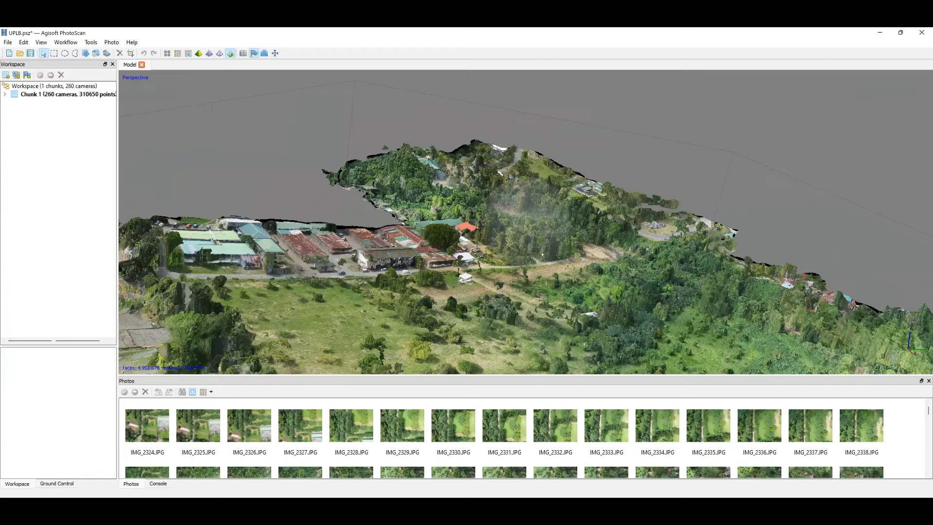
left_click_drag(539, 255, 539, 255)
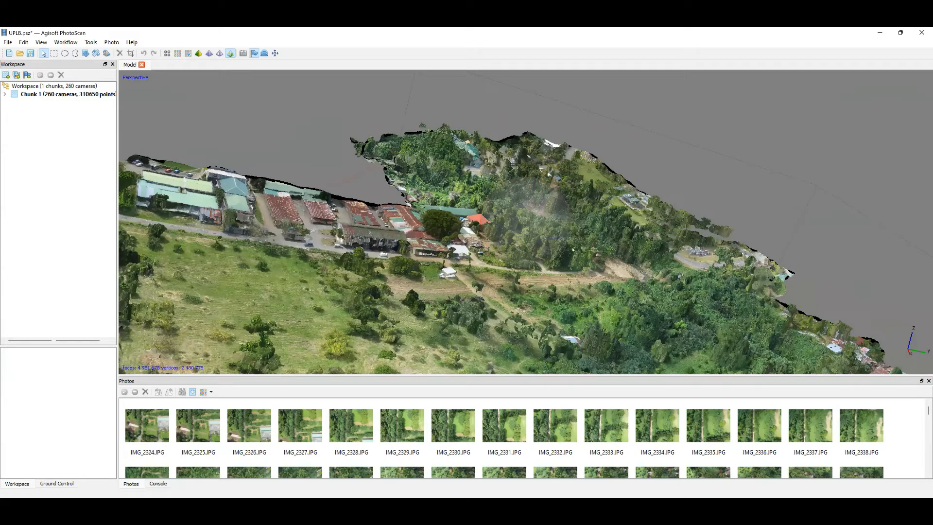
Examine the rusty-roofed buildings and surrounding trees of the textured model up close, and the whole site from an oblique angle
scroll(591, 247, "up", 5)
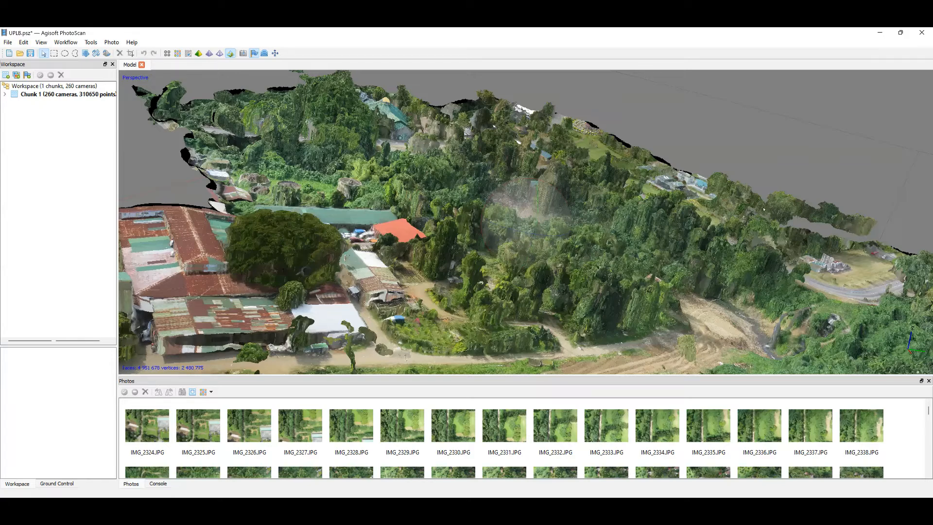
left_click_drag(763, 209, 766, 181)
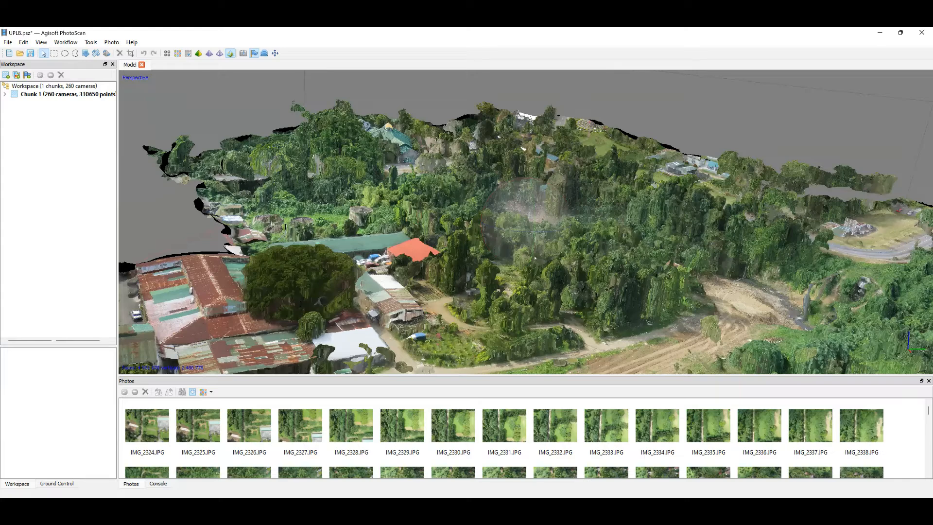
left_click_drag(529, 258, 526, 258)
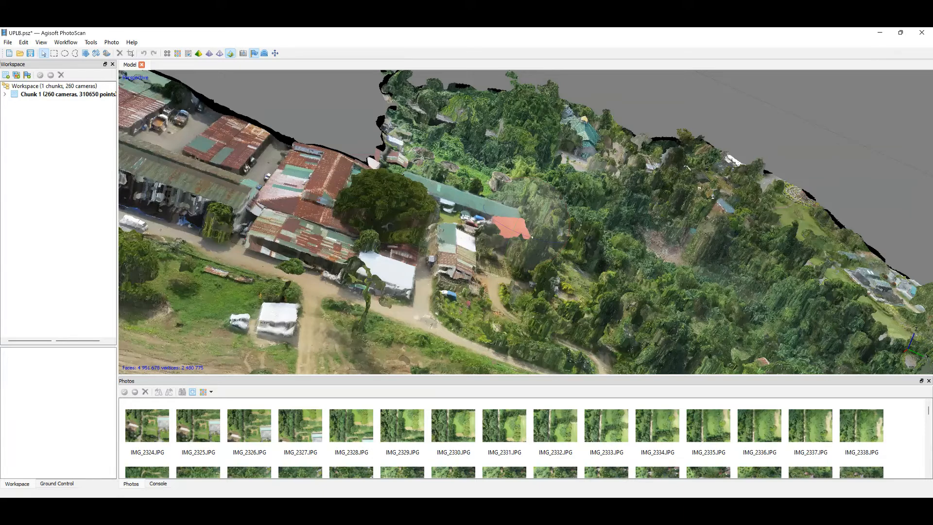
left_click_drag(532, 237, 532, 231)
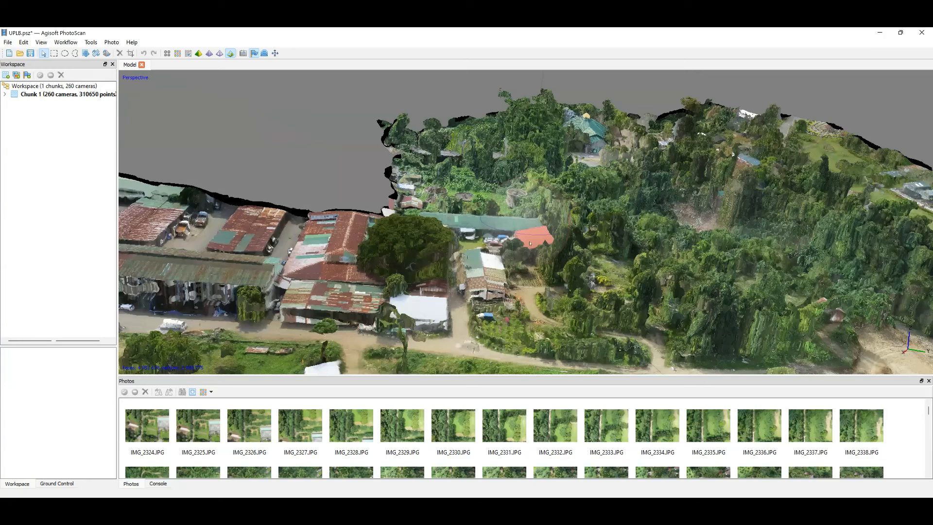
scroll(530, 252, "down", 5)
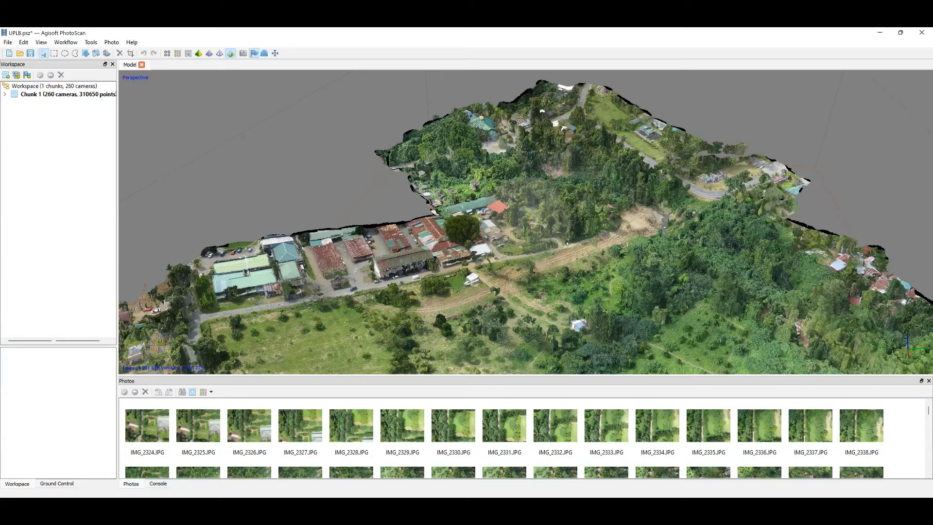
scroll(566, 243, "down", 2)
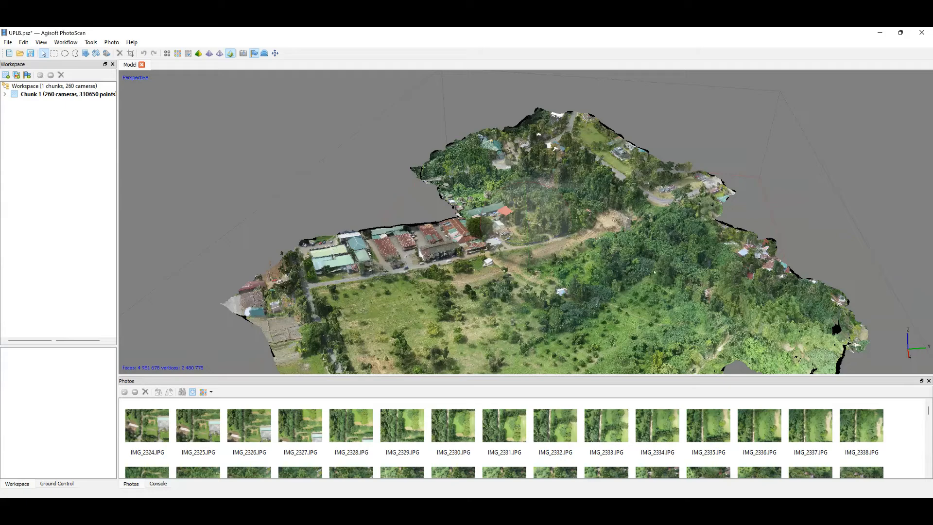
scroll(654, 272, "down", 2)
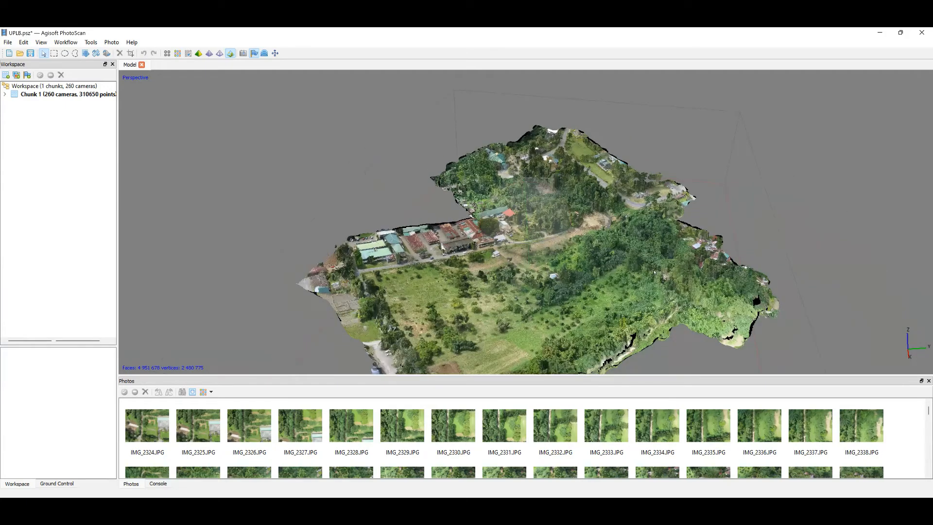
scroll(648, 266, "up", 2)
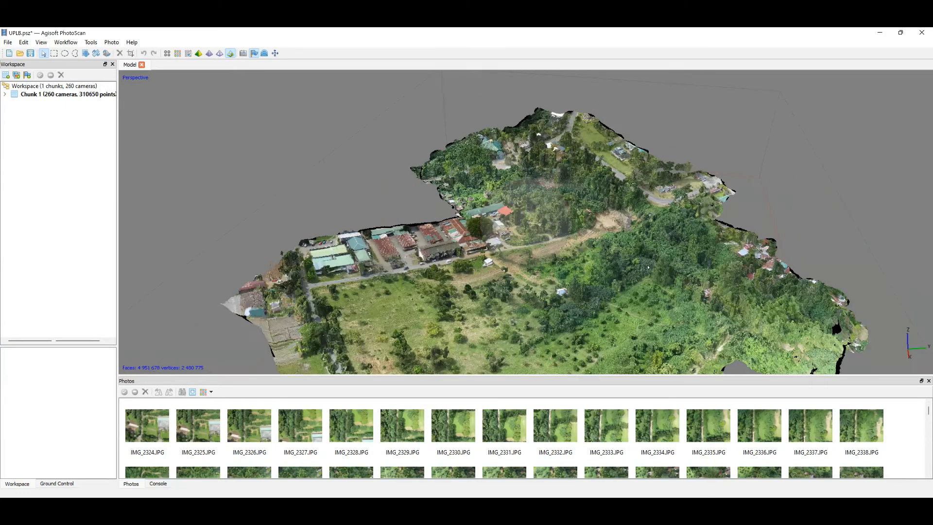
scroll(649, 272, "up", 2)
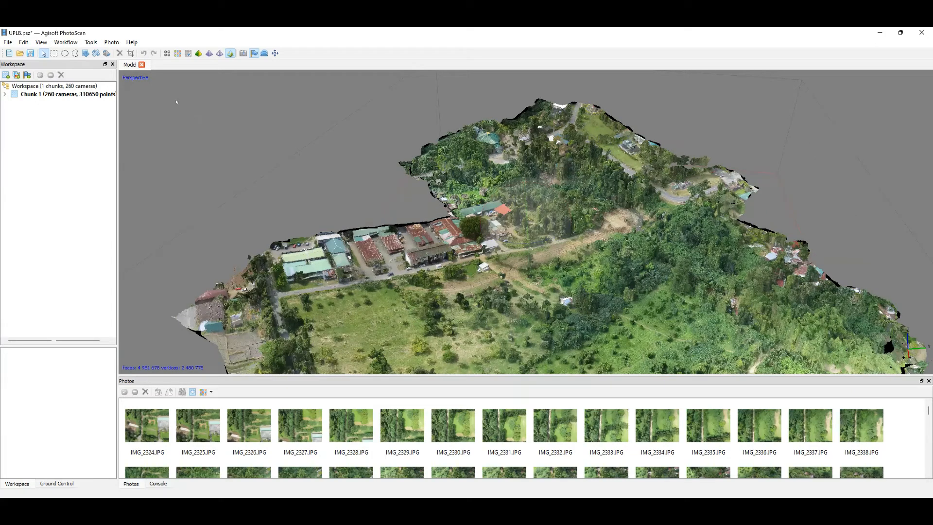
left_click(66, 42)
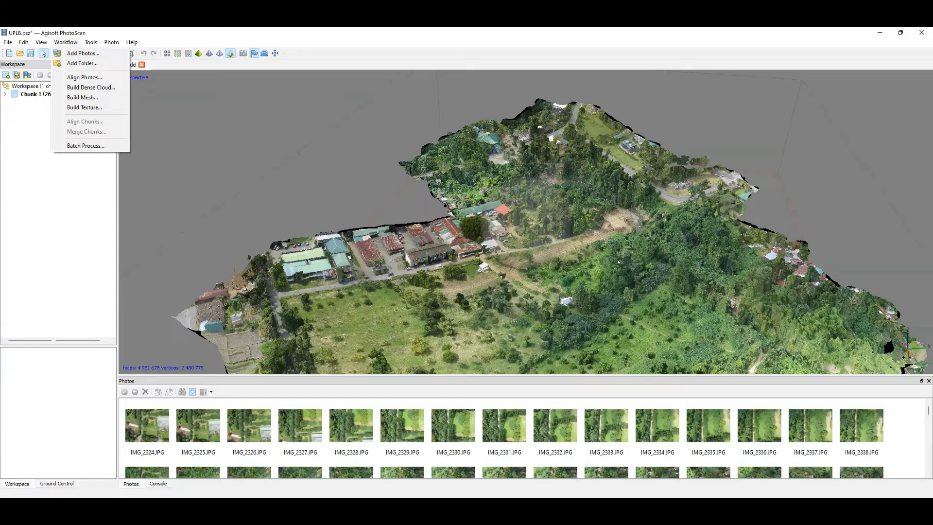
left_click(648, 300)
scroll(648, 301, "down", 2)
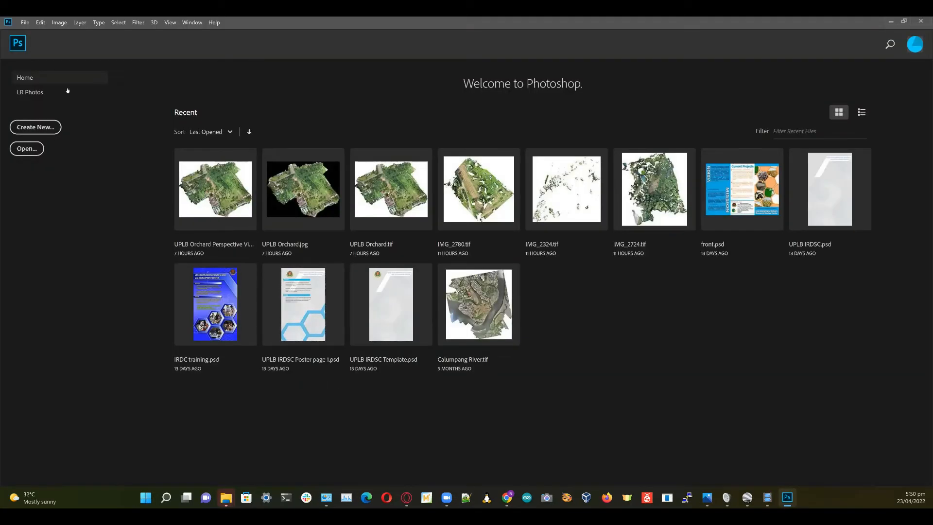
Switch to Photoshop, open UPLB Orchard with Texture.tif and collapse the Learn and Libraries panels to enlarge the image area
left_click(25, 23)
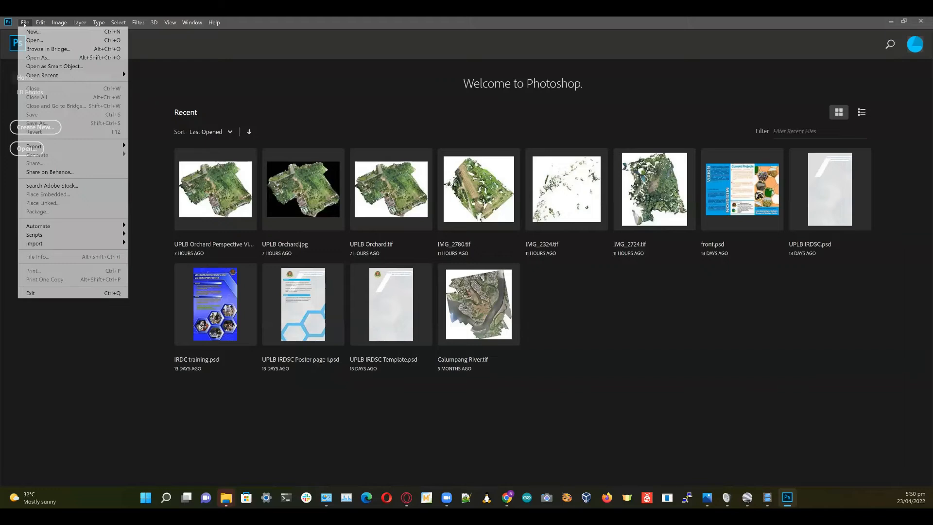
left_click(32, 40)
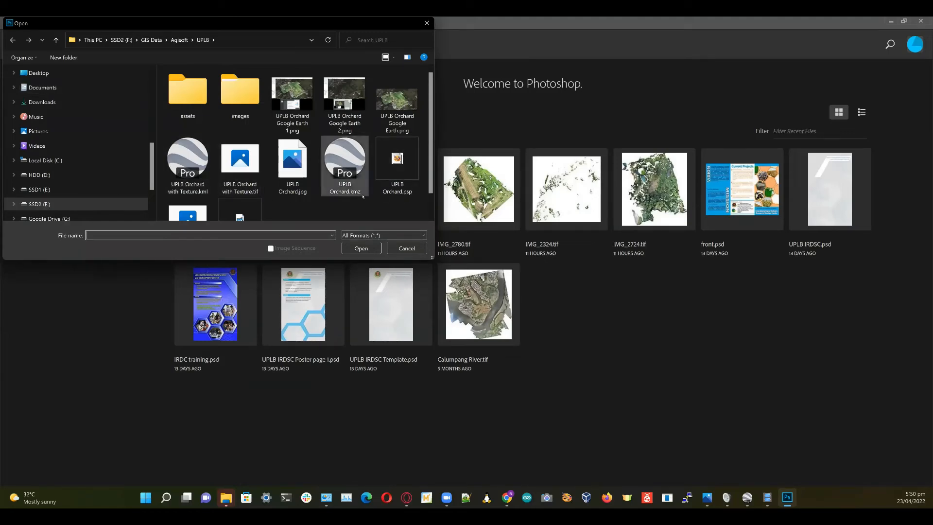
scroll(340, 184, "down", 1)
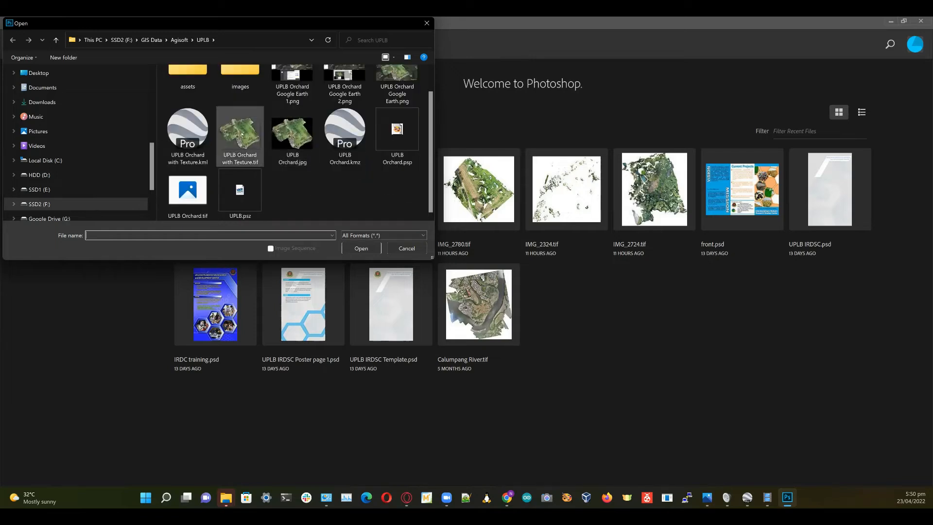
left_click(241, 134)
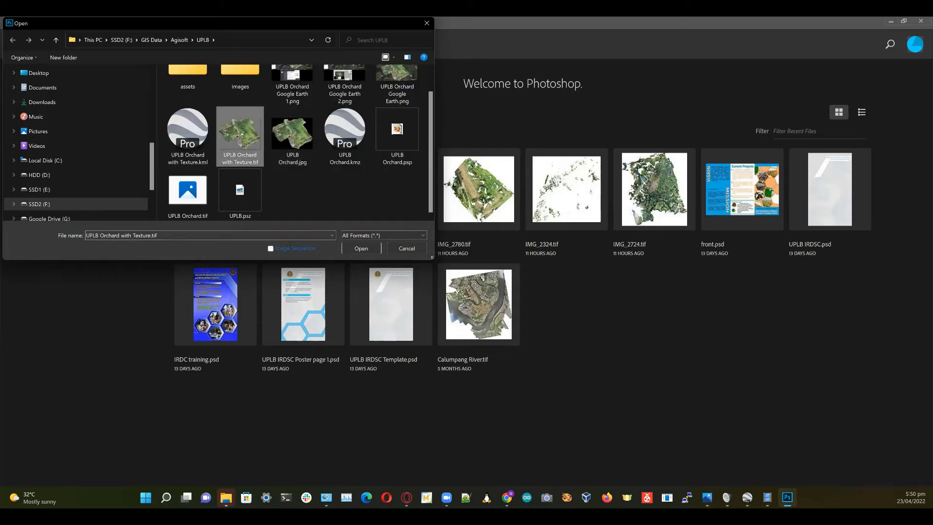
left_click(360, 248)
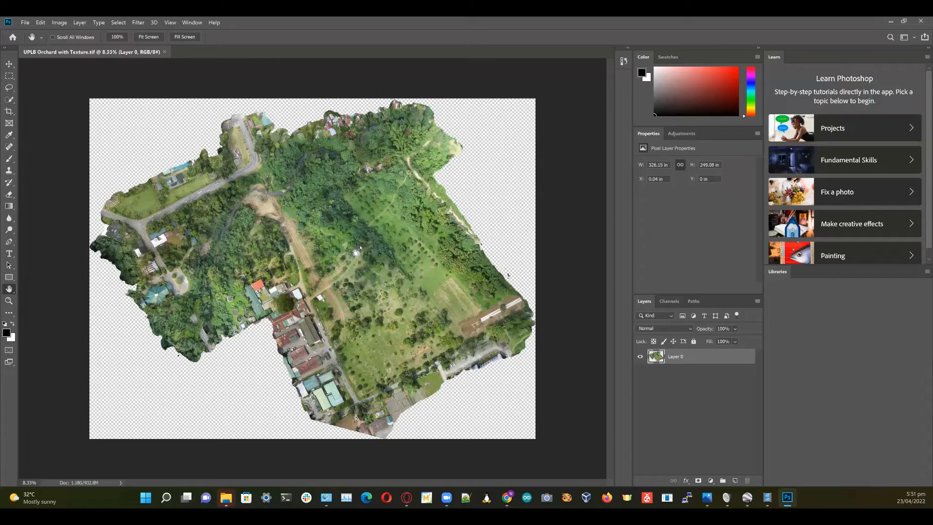
left_click(927, 47)
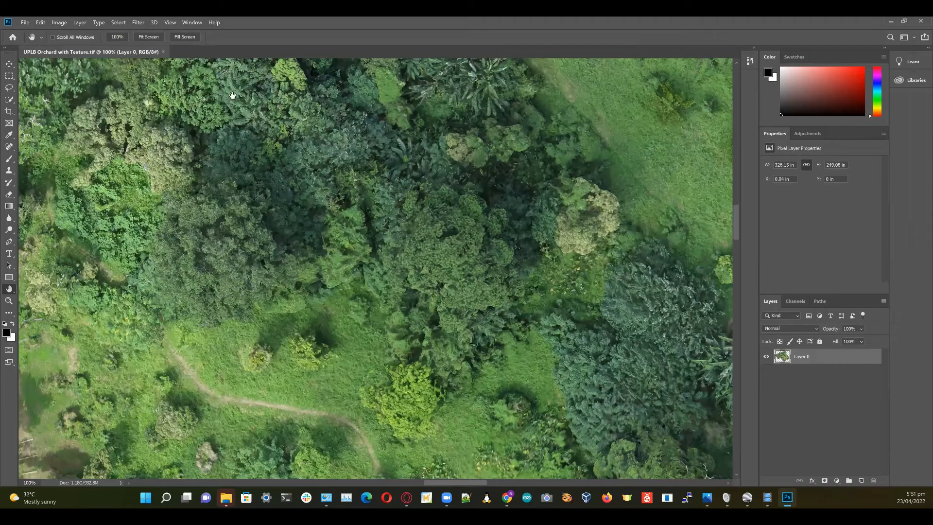
Open UPLB Orchard.tif from the UPLB folder alongside the textured orthophoto
left_click(25, 22)
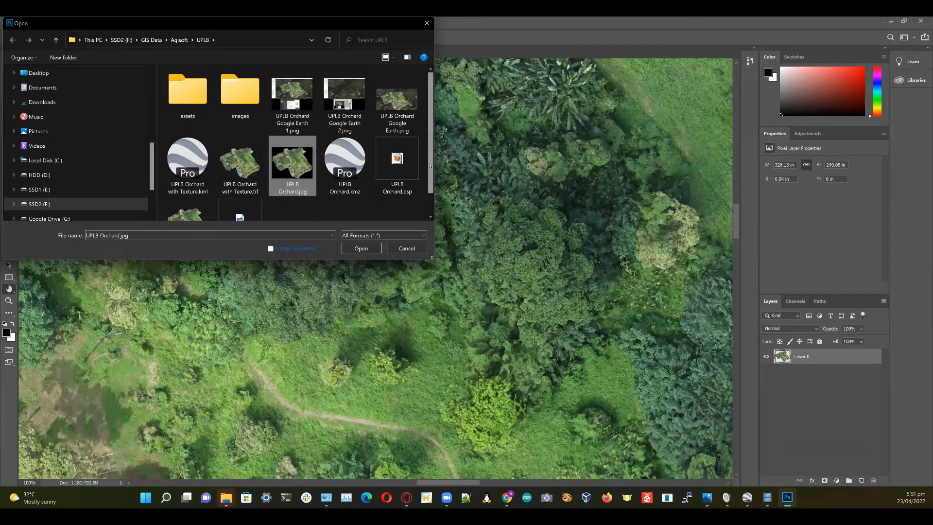
scroll(429, 165, "down", 1)
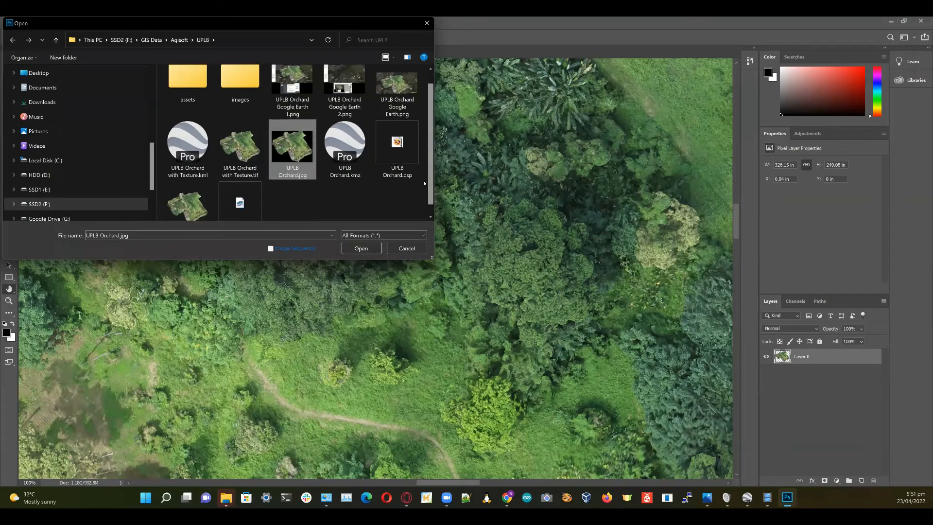
left_click(191, 193)
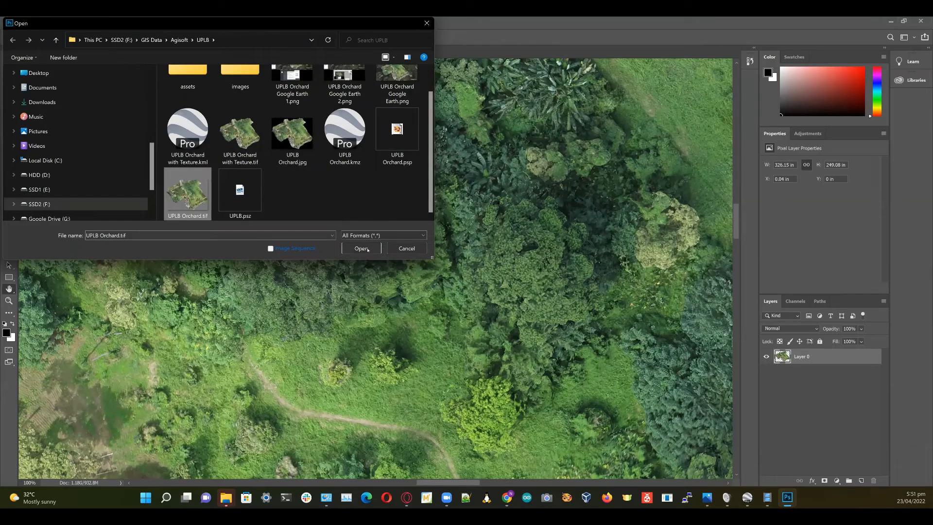
left_click(368, 249)
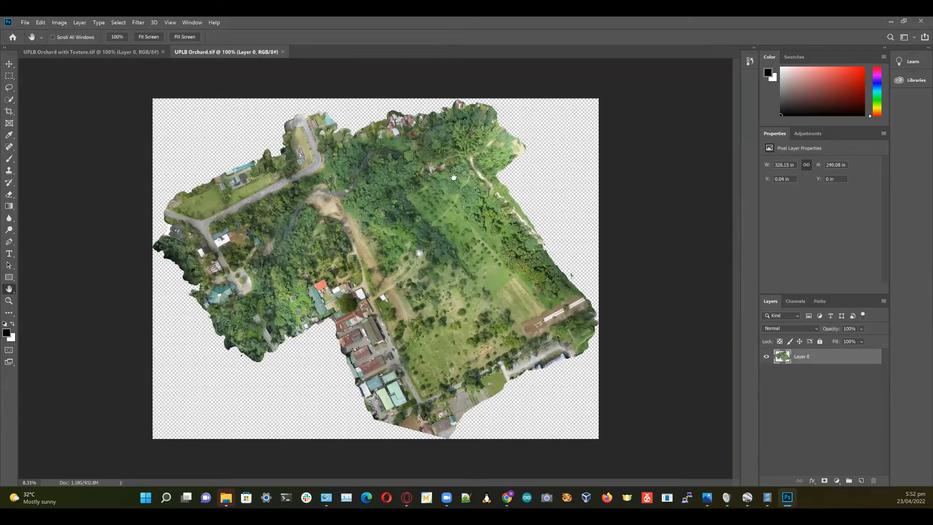
View UPLB Orchard.tif at 100% around the same trees and footpath to compare its detail with the textured version
left_click(117, 36)
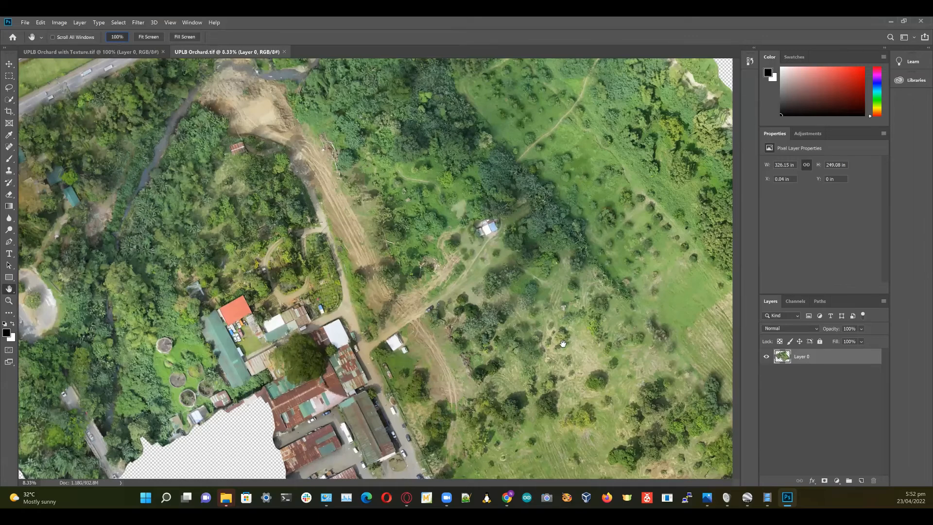
key("ctrl+1")
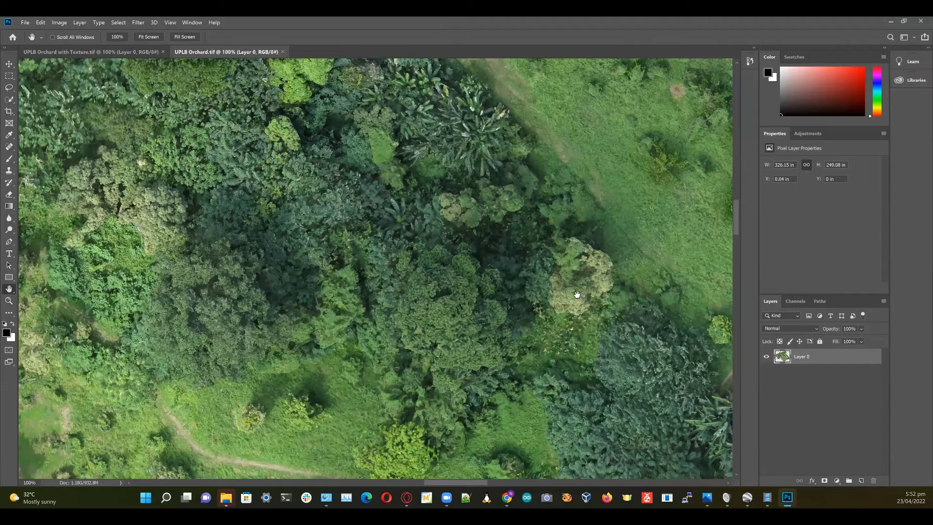
left_click_drag(577, 294, 594, 252)
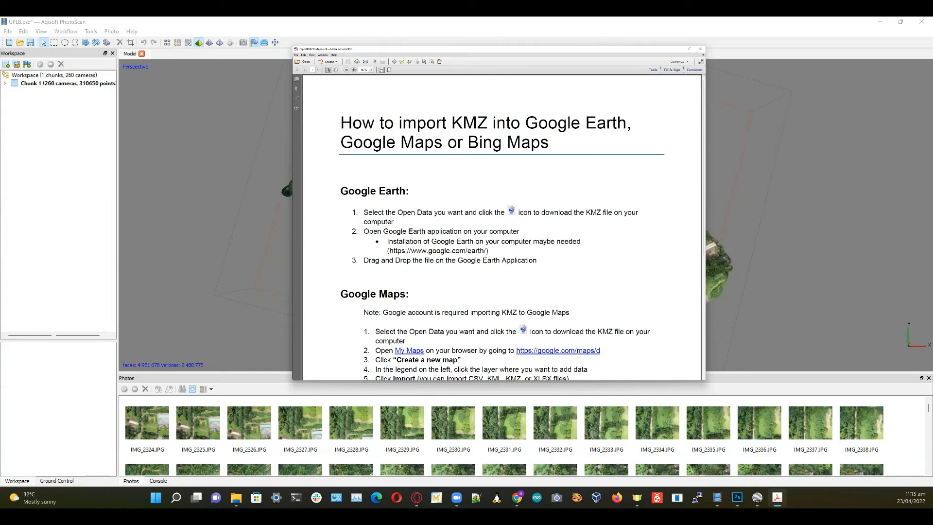
Switch to Google Earth Pro, tile it in a quarter of the screen and place the UPLB folder window clear of the globe
key("alt+Tab")
key("alt+Tab")
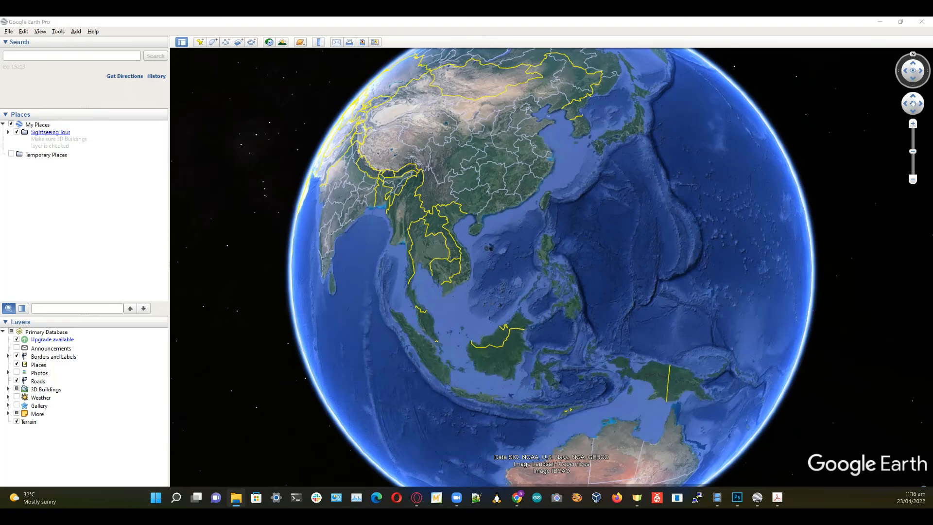
left_click_drag(1, 486, 52, 371)
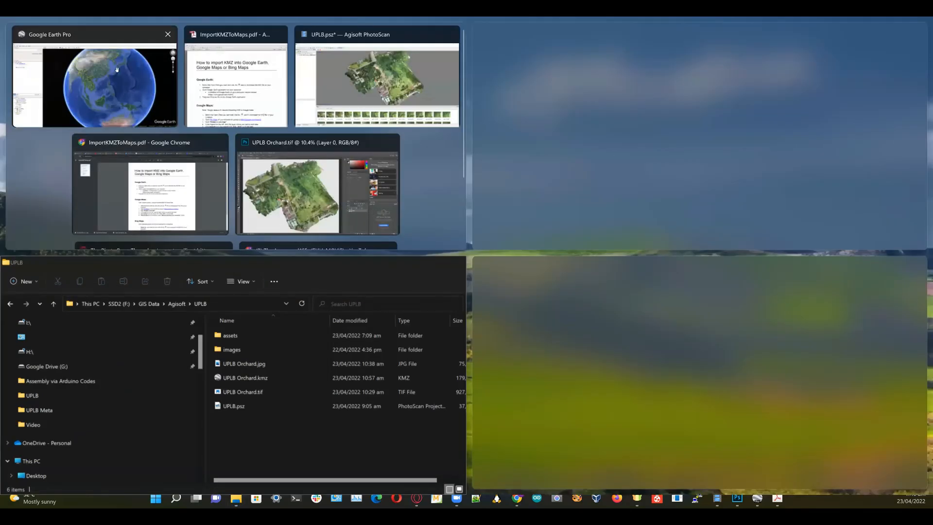
left_click(117, 71)
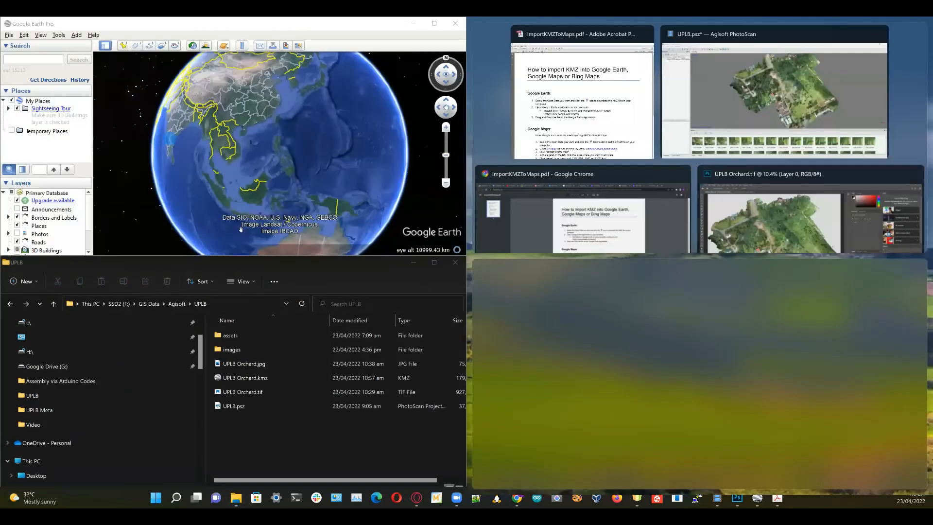
left_click(286, 176)
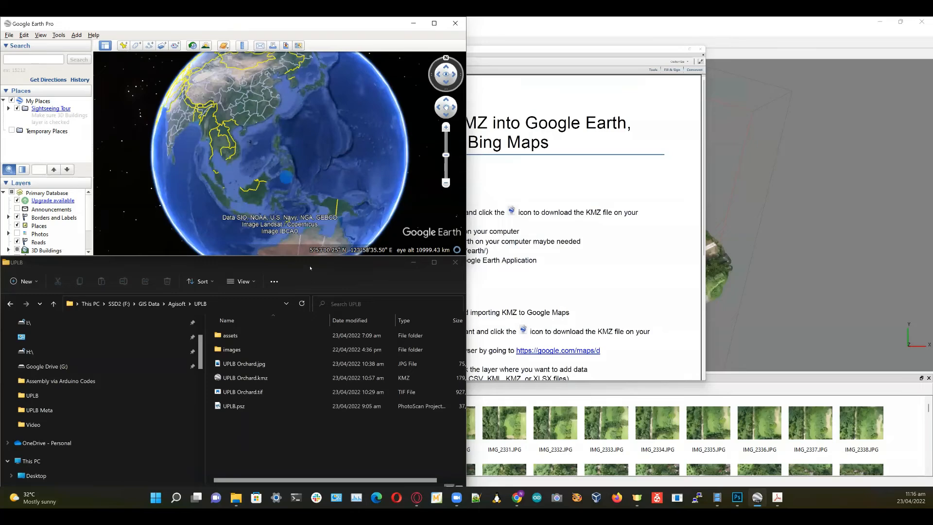
left_click_drag(312, 264, 698, 237)
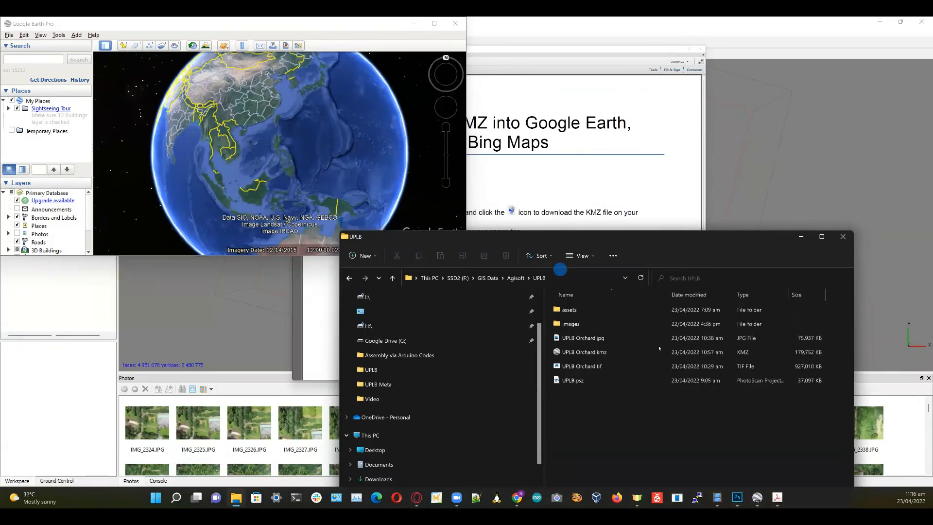
Load UPLB Orchard.kmz from the UPLB folder onto the Google Earth globe and maximize the Google Earth window
left_click(603, 354)
left_click_drag(603, 353, 576, 347)
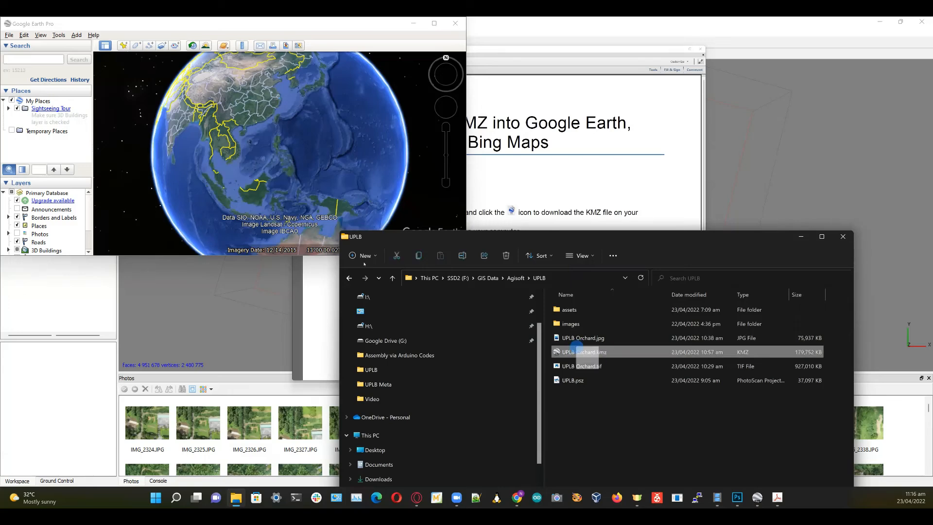
left_click_drag(291, 164, 271, 148)
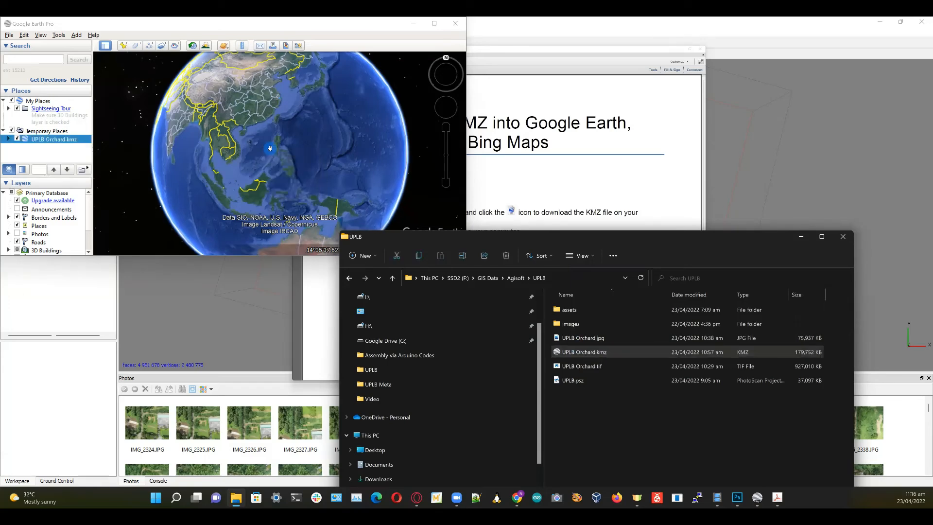
left_click(416, 24)
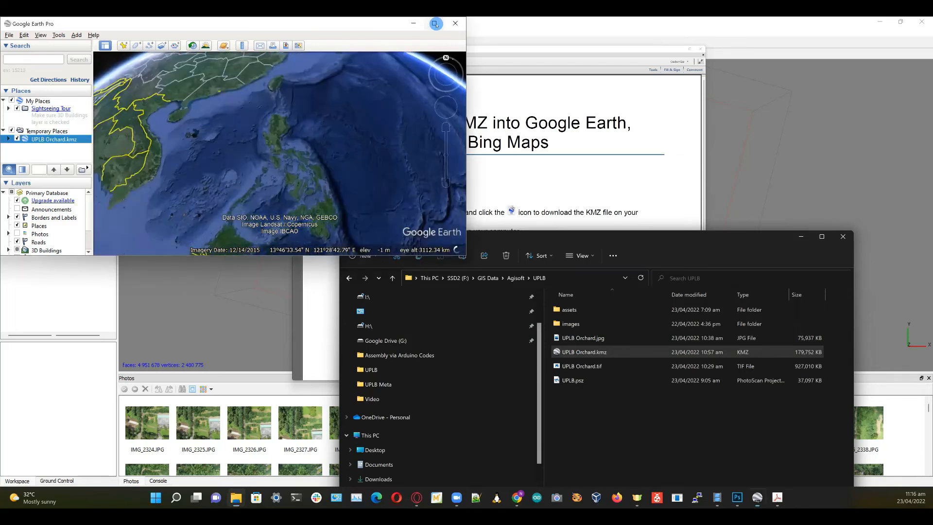
left_click(436, 23)
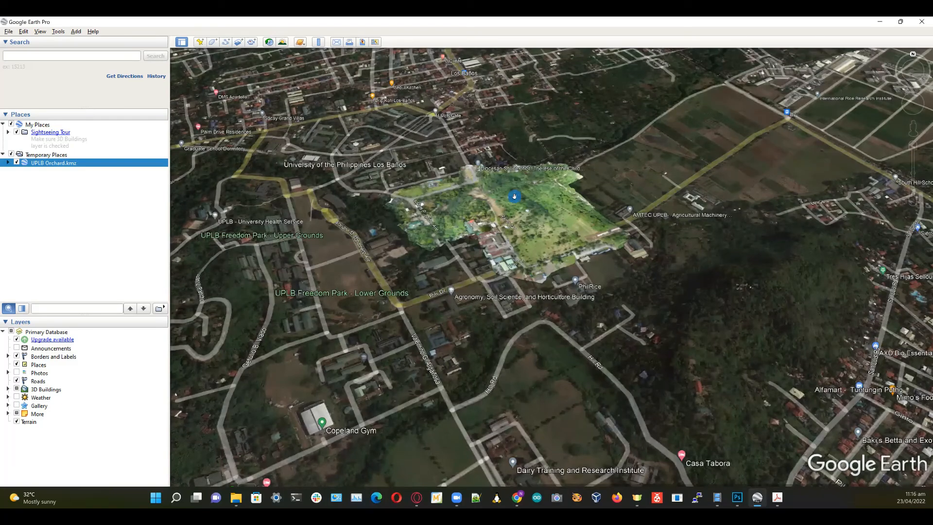
Check the orchard overlay against the surrounding streets and hide the Roads layer
scroll(514, 196, "up", 4)
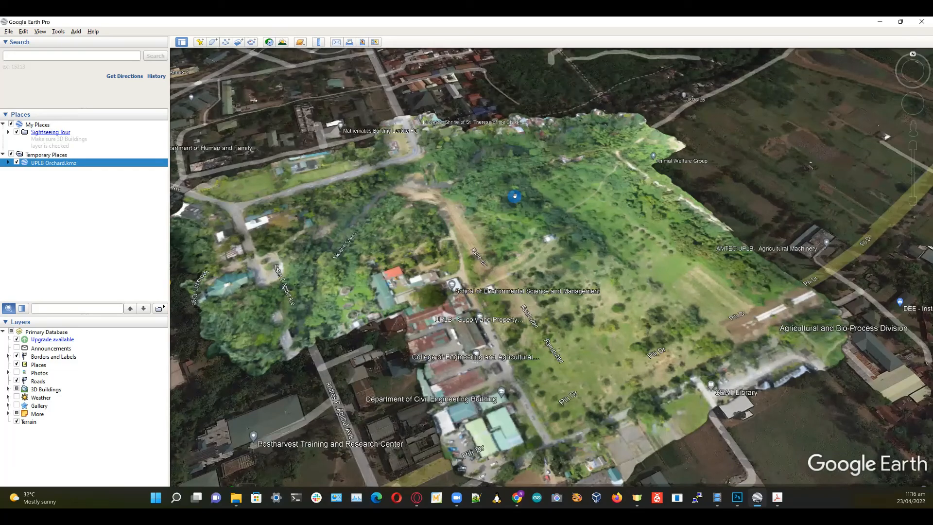
scroll(514, 196, "down", 1)
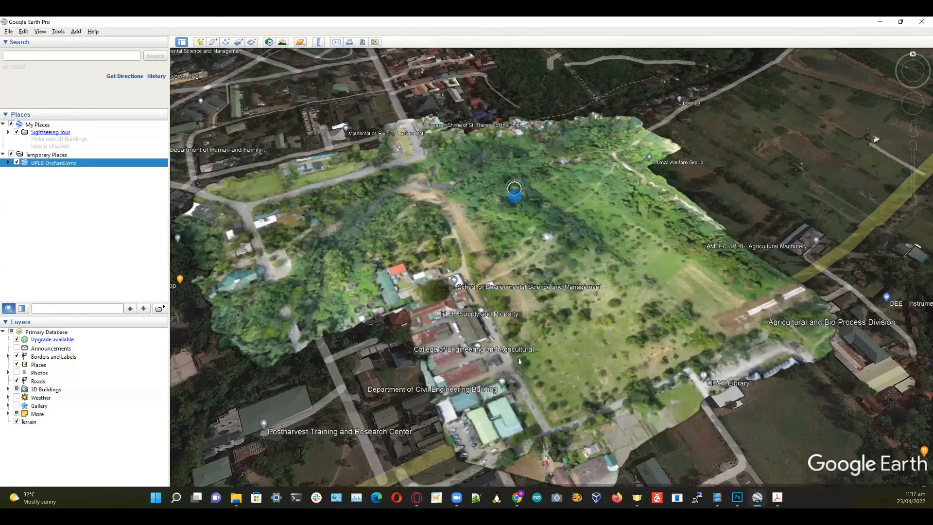
scroll(543, 232, "down", 5)
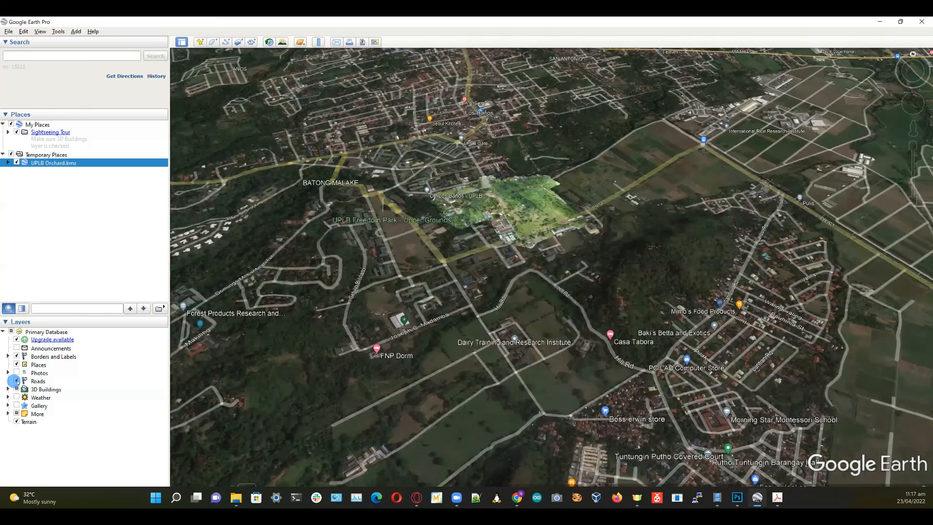
left_click(16, 381)
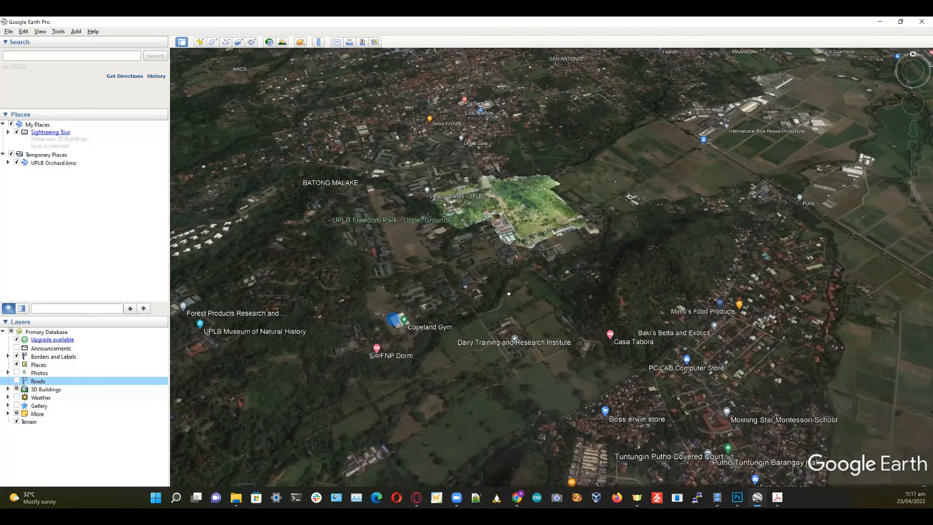
Examine how the orchard overlay's roads, buildings and edges line up with the surrounding campus imagery
left_click_drag(504, 257, 497, 332)
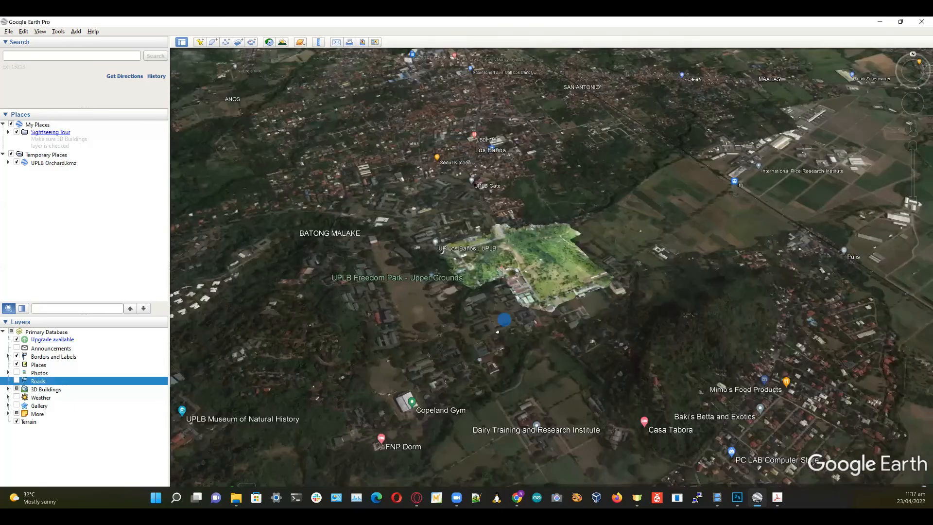
double_click(511, 291)
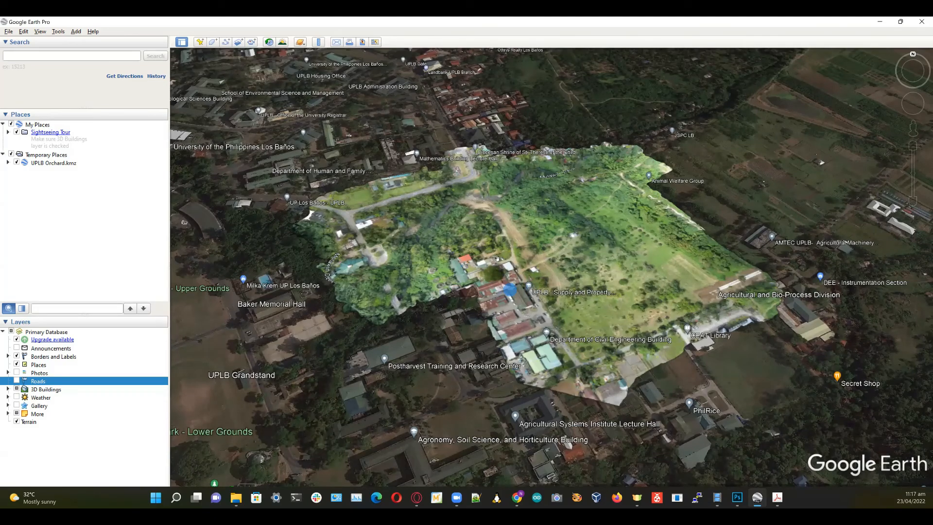
left_click(497, 258)
left_click(478, 123)
left_click(589, 271)
left_click(650, 291)
left_click_drag(443, 141, 435, 186)
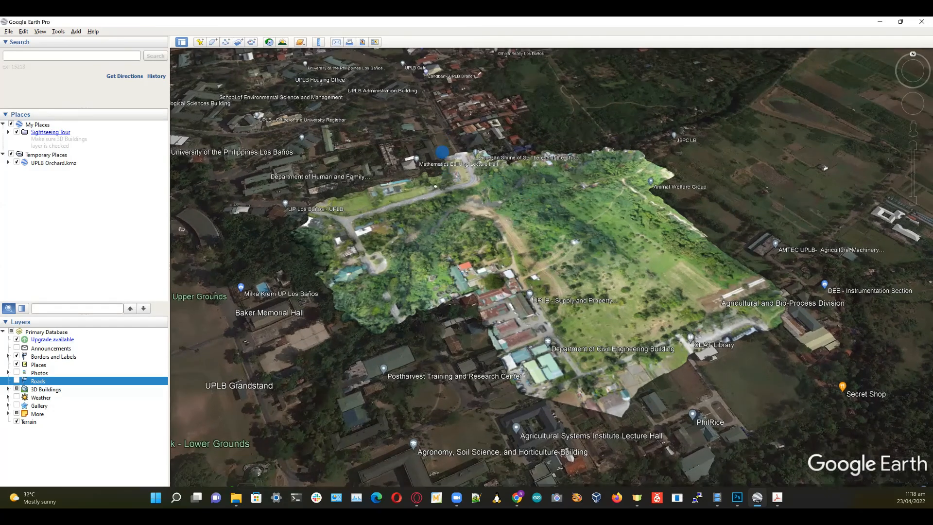
left_click_drag(443, 152, 538, 249)
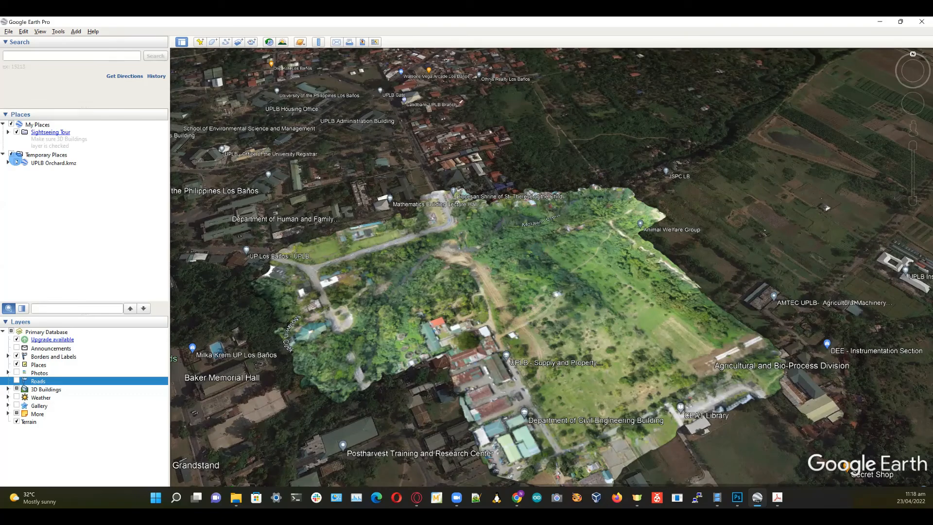
Compare the drone orthophoto with the base satellite imagery by hiding and showing the UPLB Orchard.kmz overlay twice
left_click(16, 162)
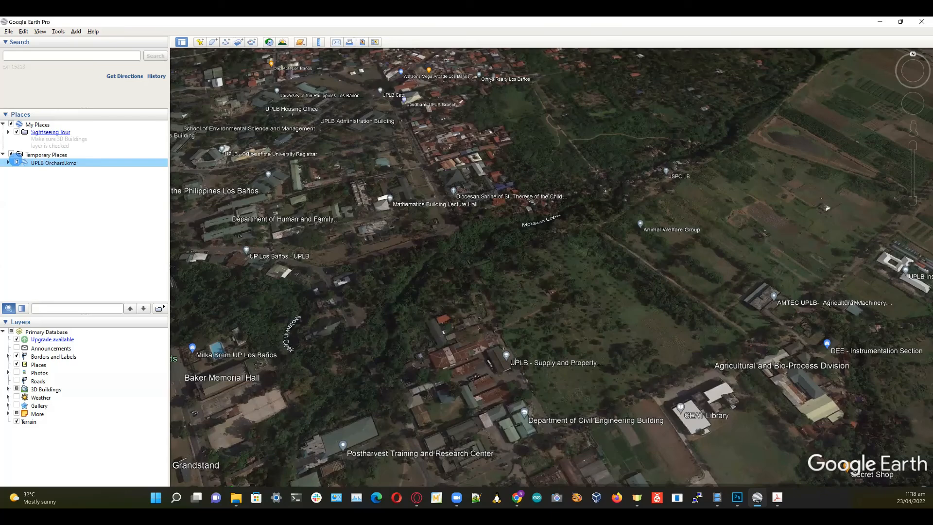
left_click(16, 162)
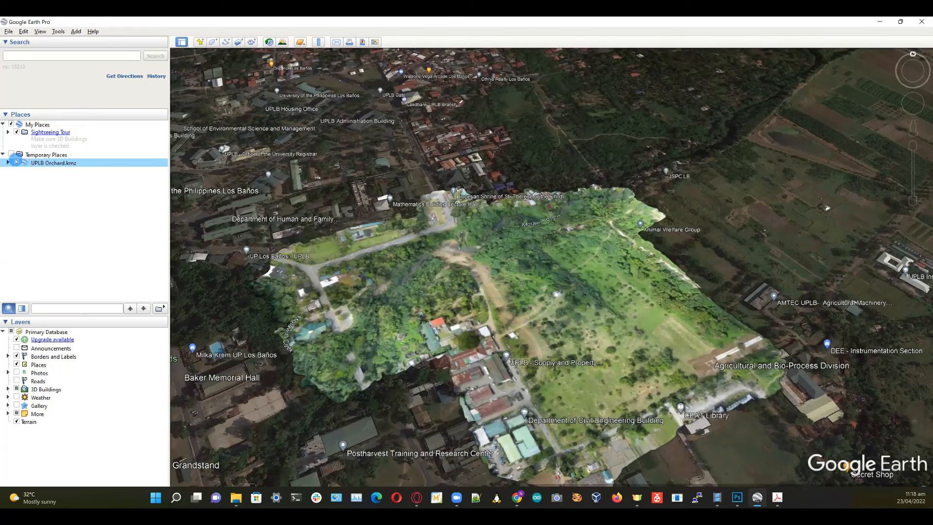
left_click(16, 162)
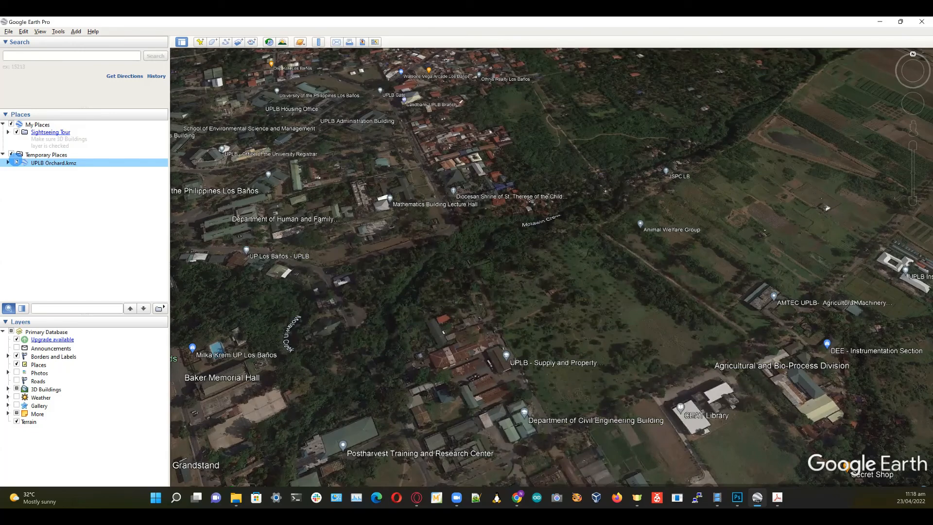
left_click(16, 162)
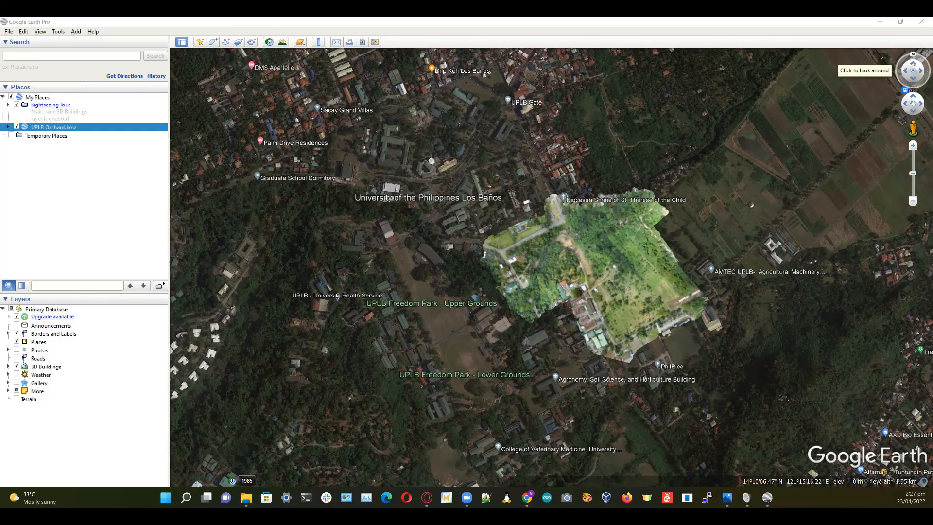
Tilt the map to an oblique view and examine the orchard overlay within the wider Los Baños area at several distances
left_click(913, 65)
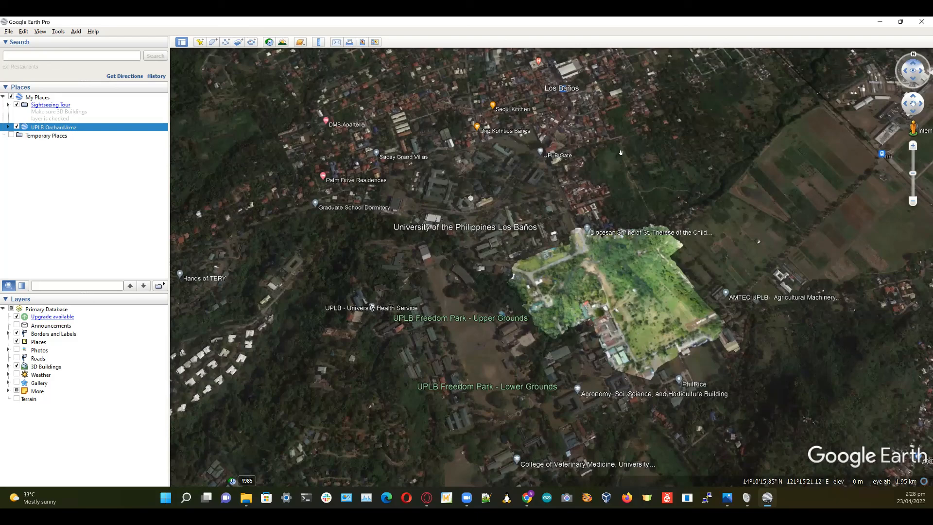
middle_click_drag(621, 153, 623, 194)
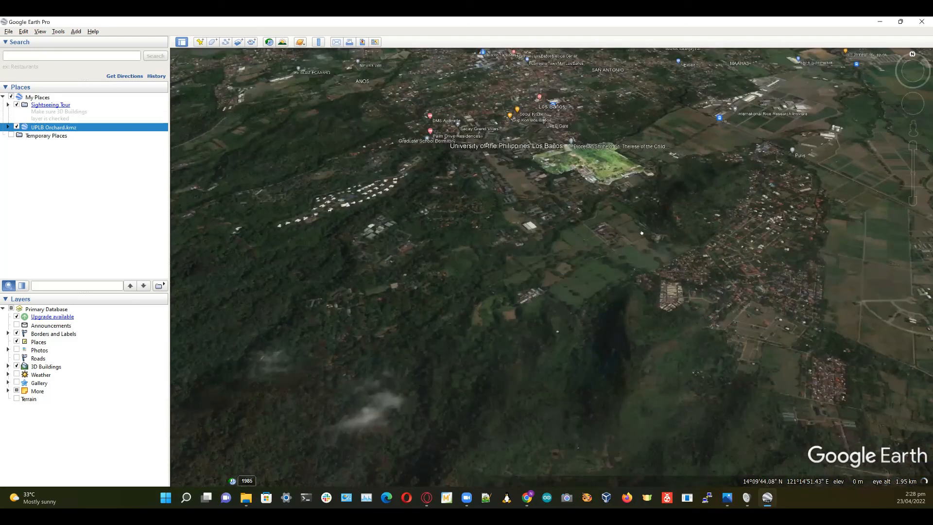
scroll(647, 224, "down", 3)
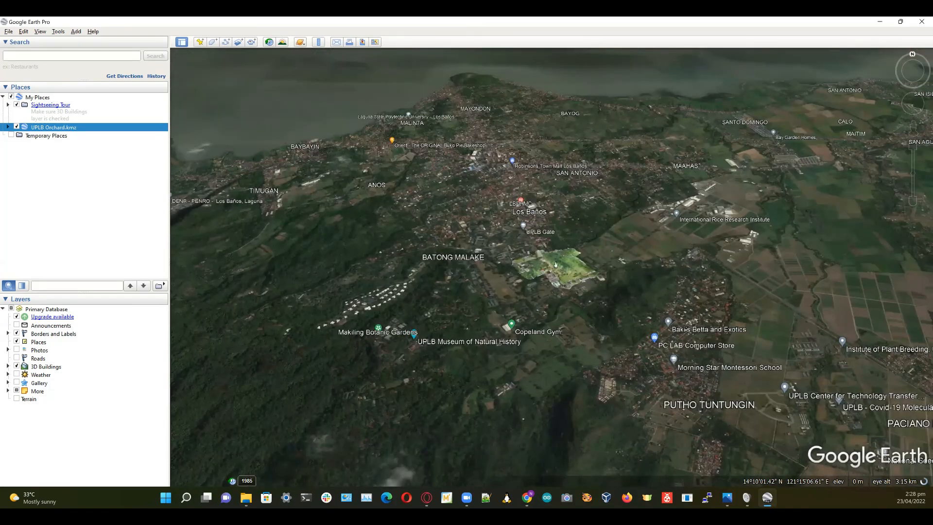
scroll(556, 264, "up", 2)
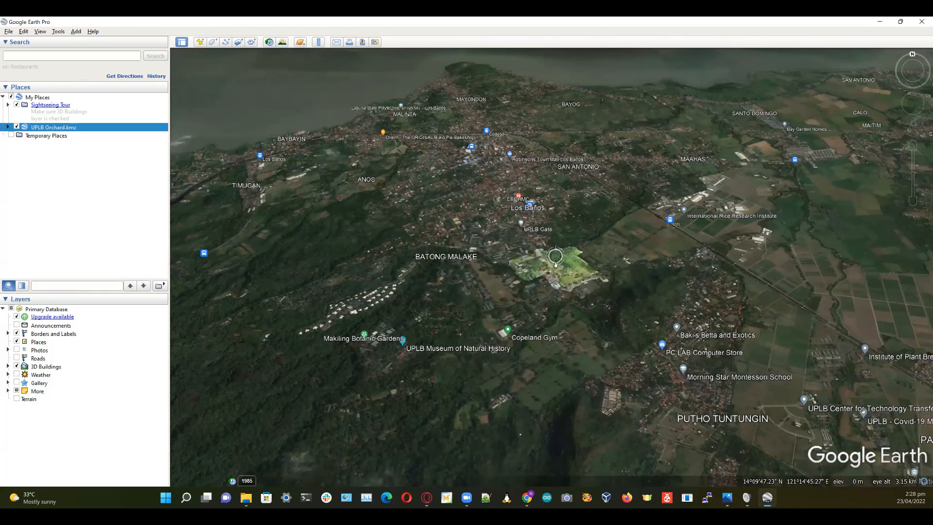
scroll(555, 264, "up", 2)
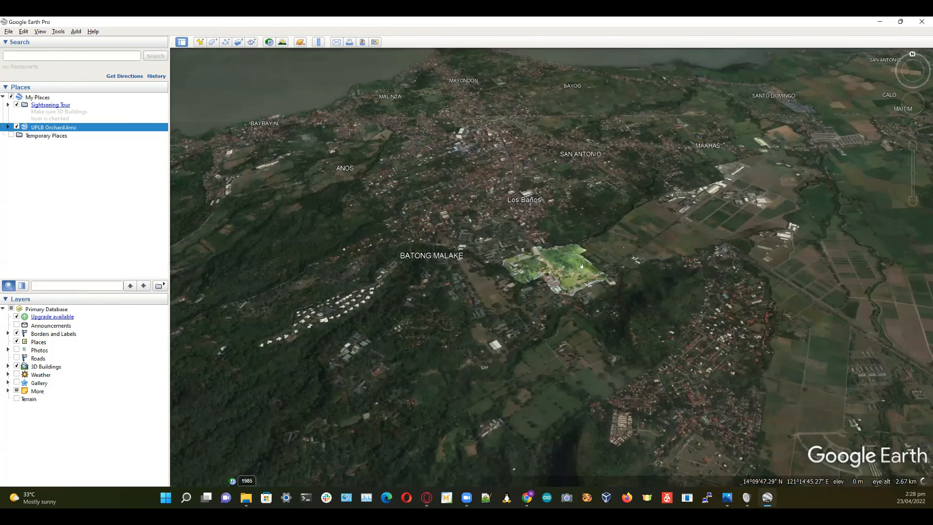
scroll(580, 266, "down", 2)
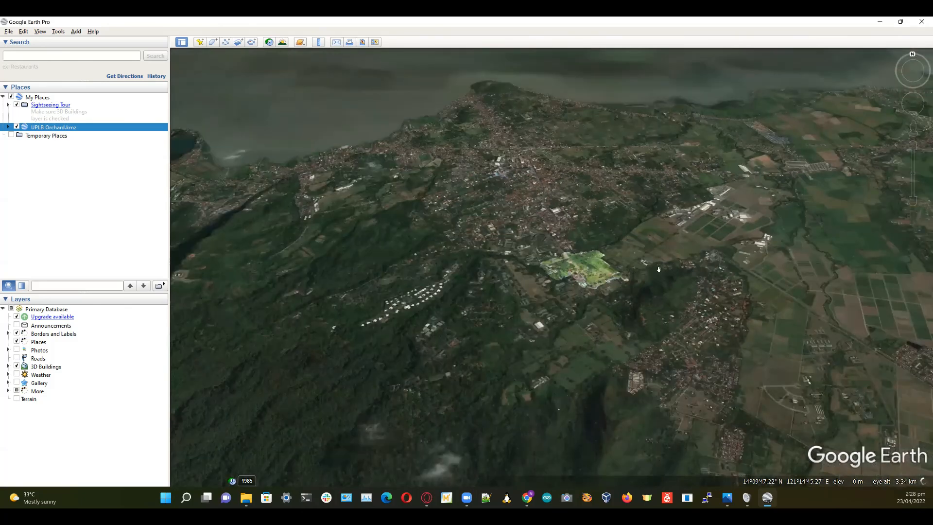